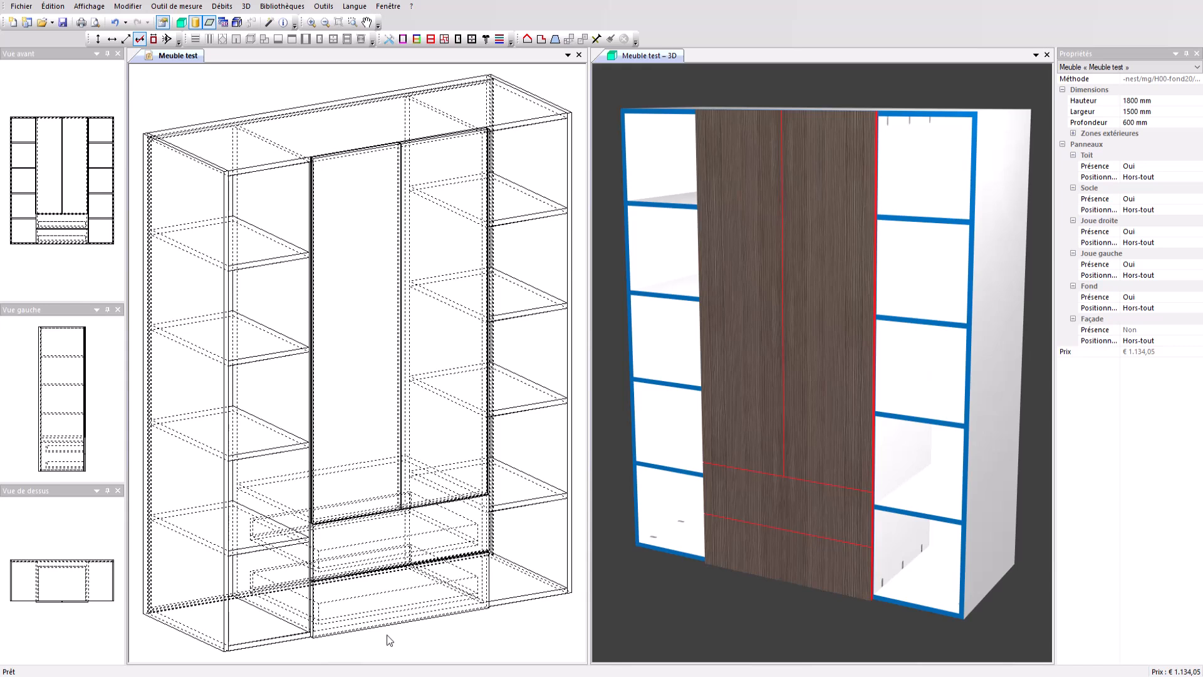
- Check whether grain continuity is kept across the selected central doors and drawer fronts of the cabinet
{"action": "left_click", "coordinate": [391, 592]}
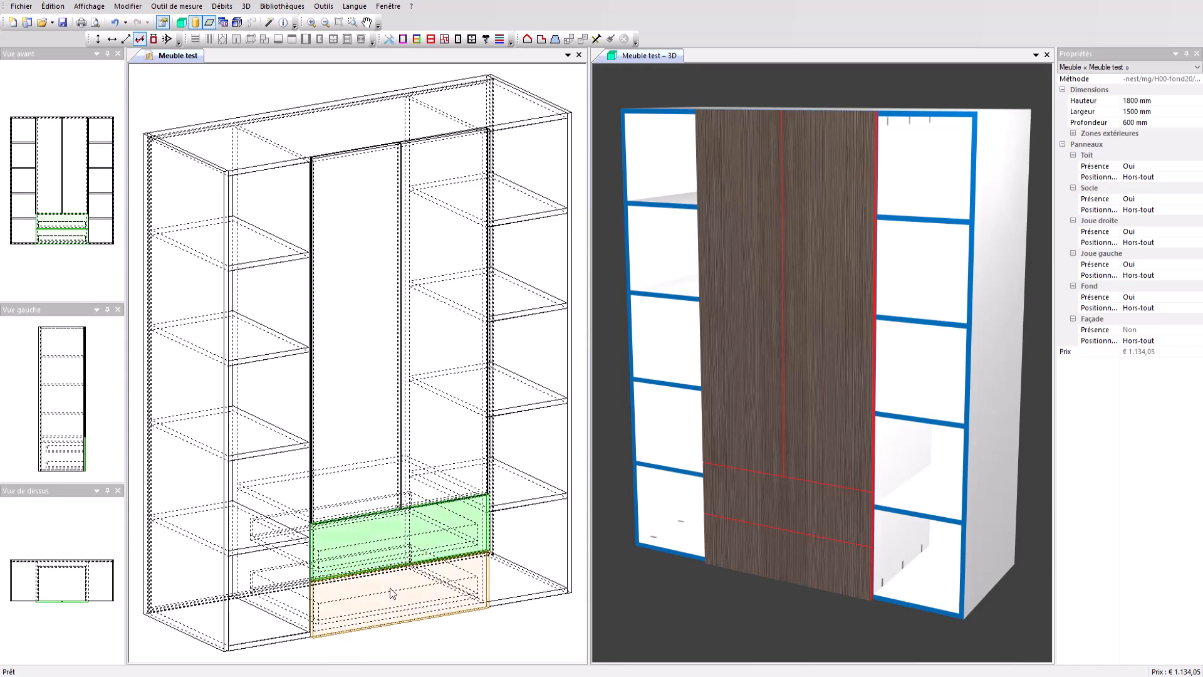
{"action": "left_click", "coordinate": [365, 441], "text": "ctrl"}
{"action": "right_click", "coordinate": [365, 439]}
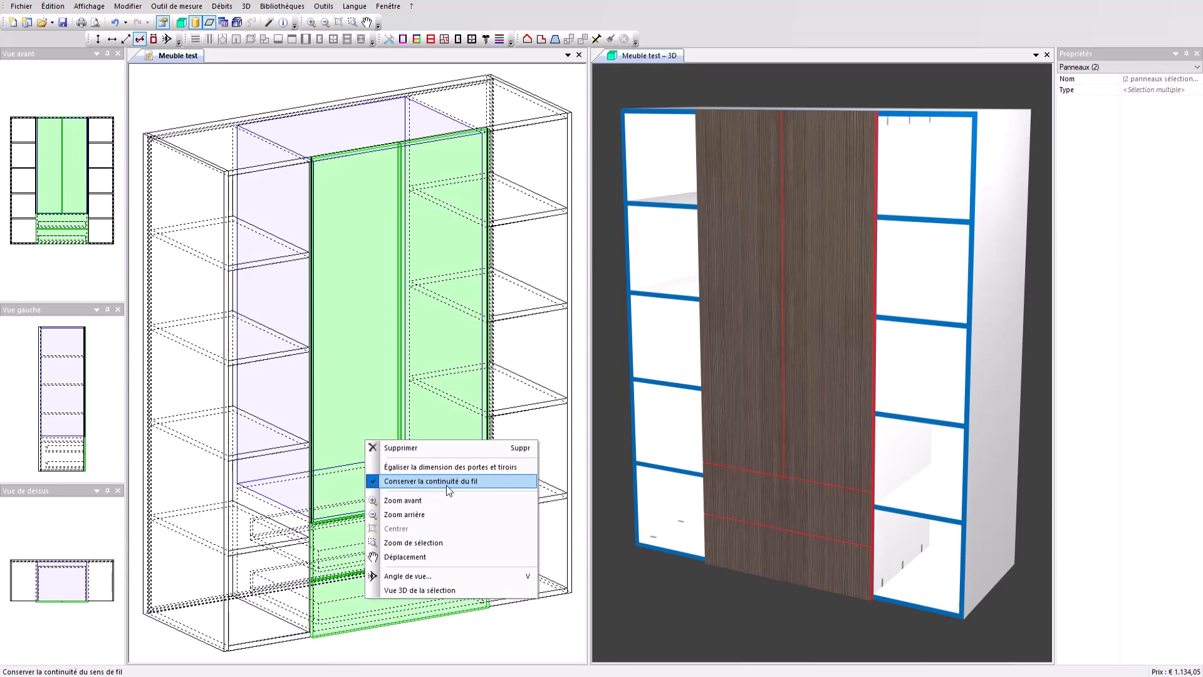
- Show the cabinet's 3D view as a wireframe with its hidden parts, and orbit it slightly to see the top
{"action": "left_click", "coordinate": [609, 492]}
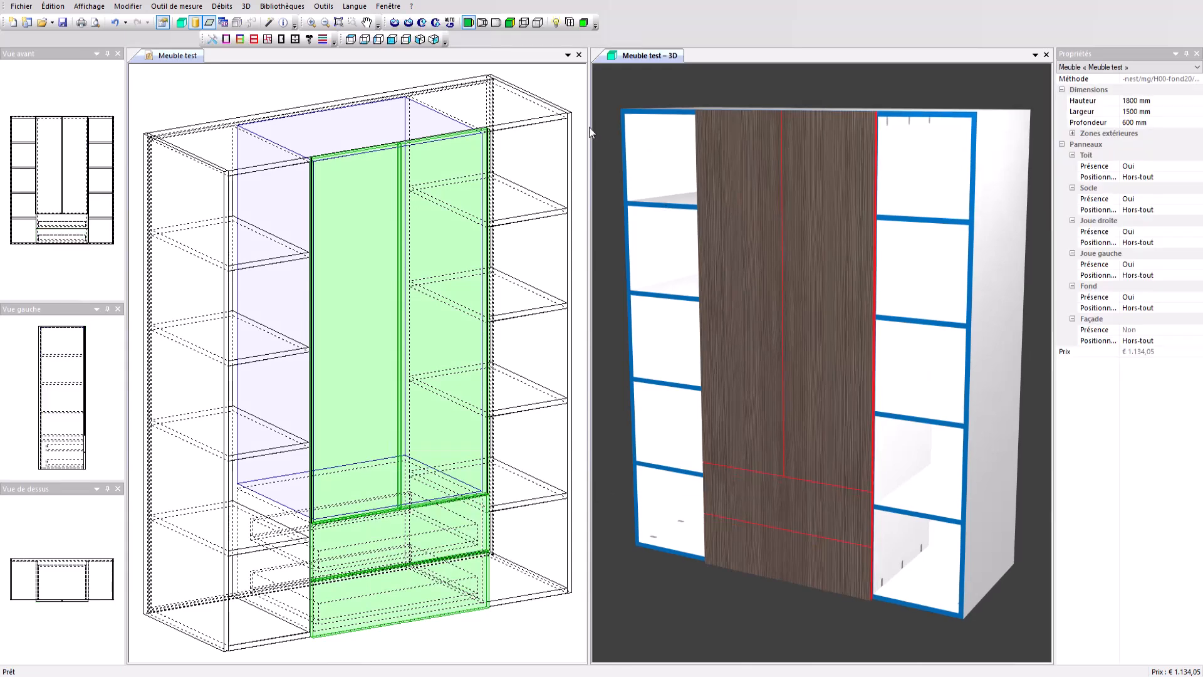
{"action": "left_click", "coordinate": [496, 22]}
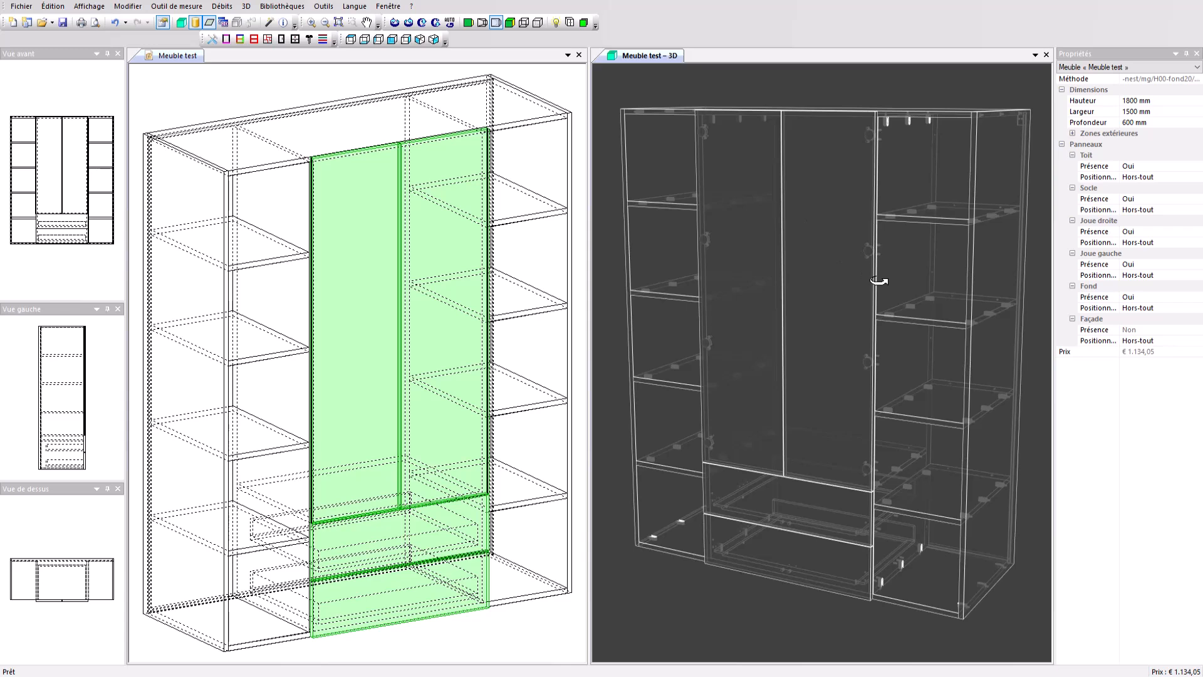
{"action": "mouse_move", "coordinate": [940, 178]}
{"action": "left_mouse_down"}
{"action": "mouse_move", "coordinate": [917, 220]}
{"action": "mouse_move", "coordinate": [846, 236]}
{"action": "mouse_move", "coordinate": [731, 232]}
{"action": "mouse_move", "coordinate": [670, 188]}
{"action": "mouse_move", "coordinate": [800, 237]}
{"action": "mouse_move", "coordinate": [927, 215]}
{"action": "mouse_move", "coordinate": [954, 196]}
{"action": "left_mouse_up"}
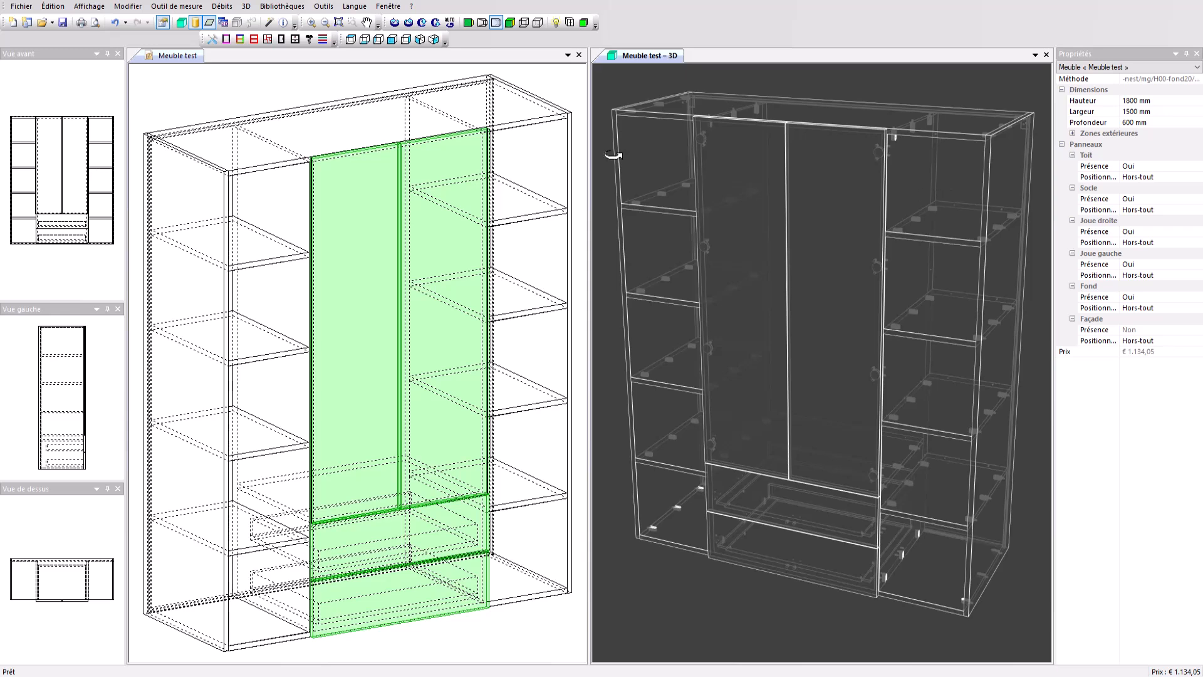
- Export the cabinet with the OptiNest-VCarve-FR-Hori post-processor into the folder D:\allerlei\Meuble test
{"action": "left_click", "coordinate": [19, 6]}
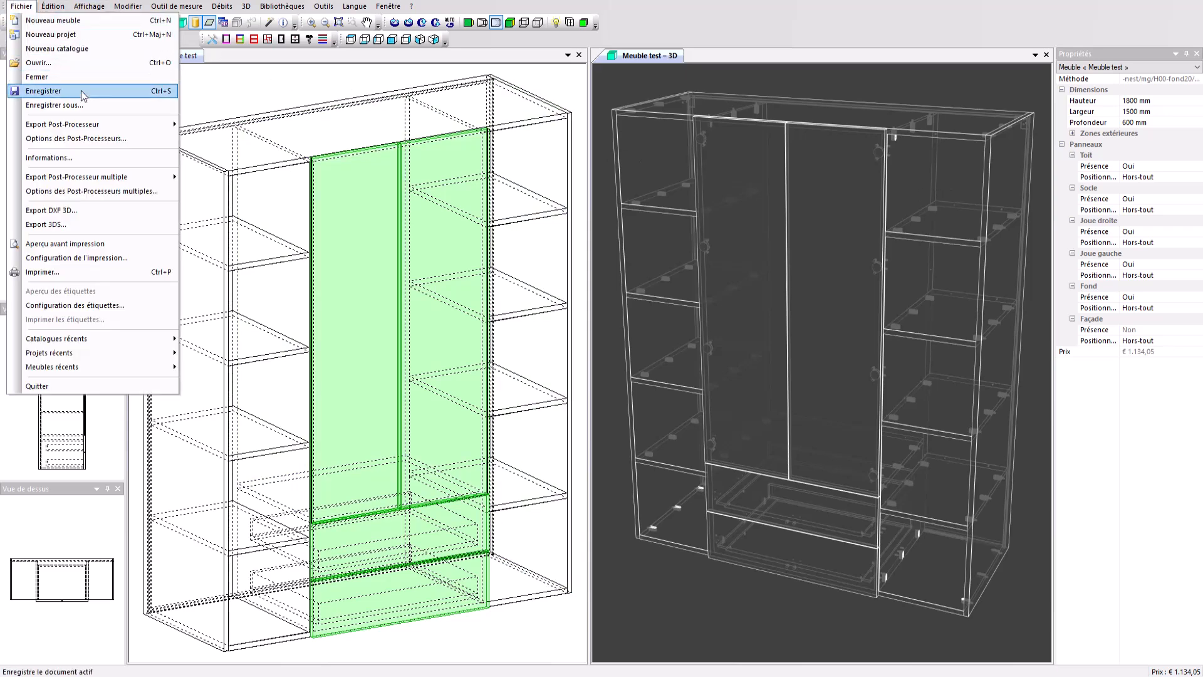
{"action": "mouse_move", "coordinate": [103, 123]}
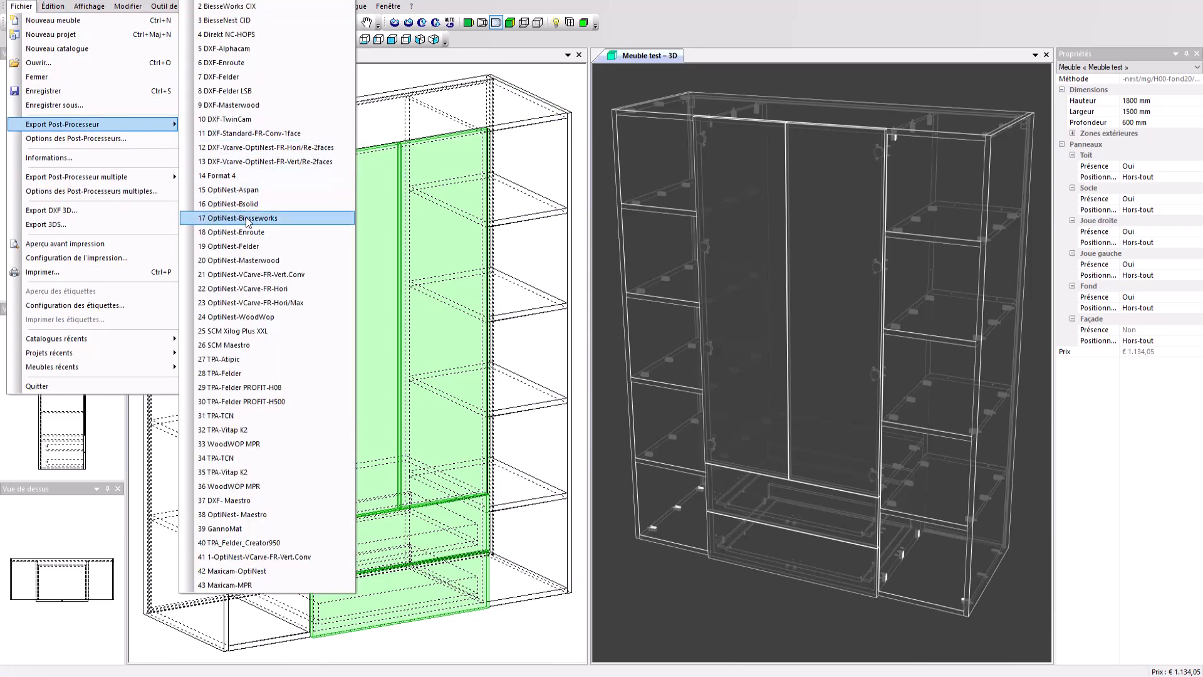
{"action": "left_click", "coordinate": [299, 288]}
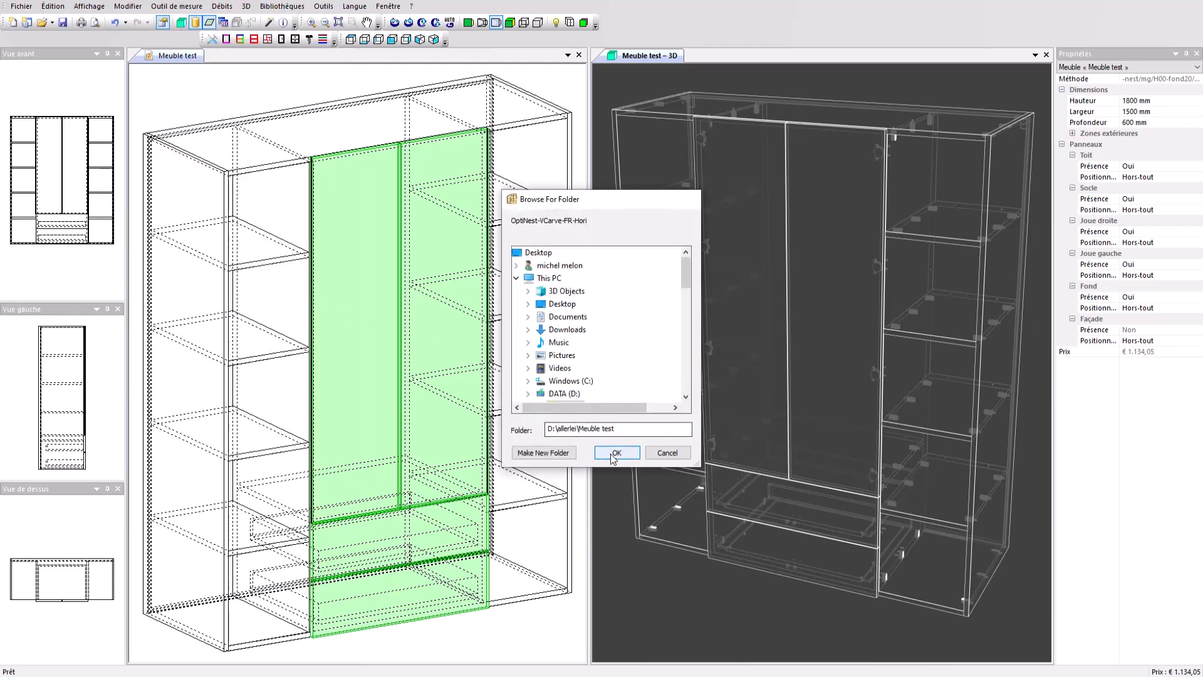
{"action": "left_click", "coordinate": [616, 453]}
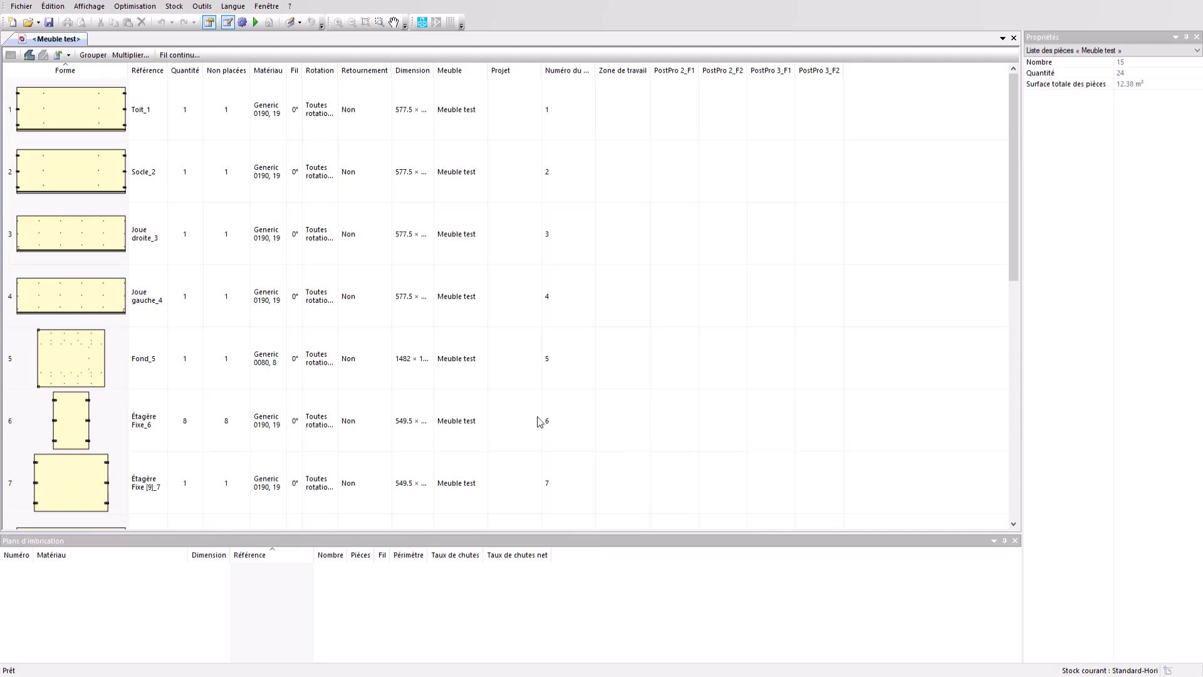
- Inspect the properties of the Joue gauche_4 part and the available part import options
{"action": "left_click", "coordinate": [461, 311]}
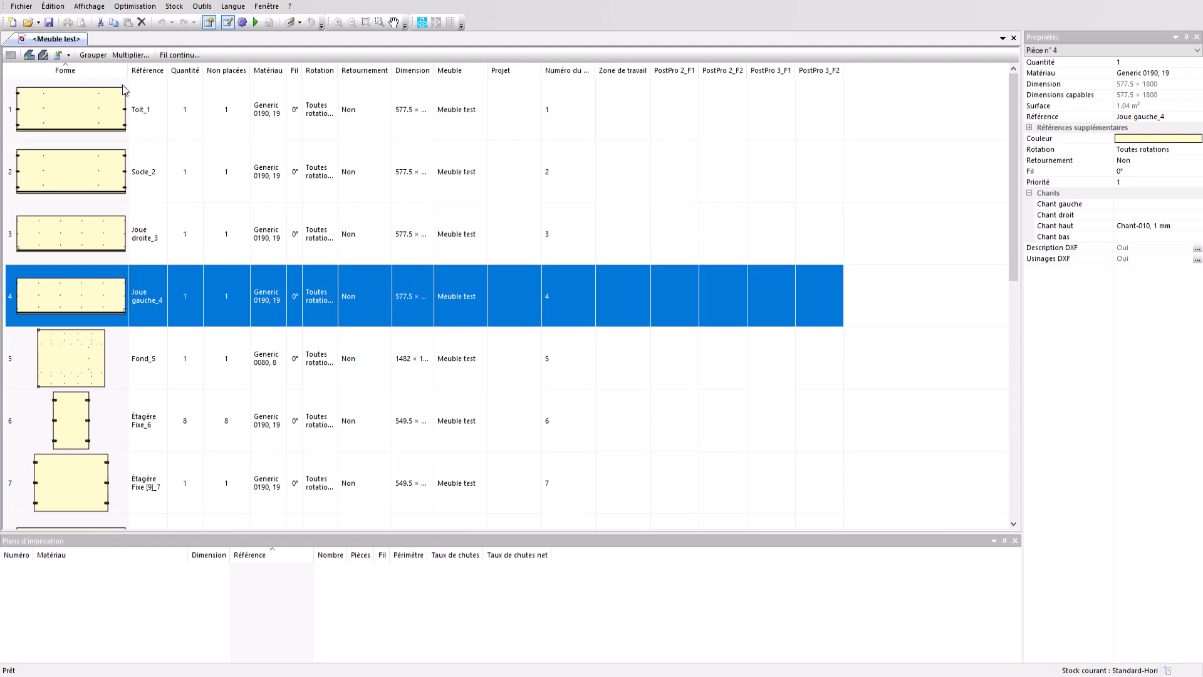
{"action": "left_click", "coordinate": [70, 56]}
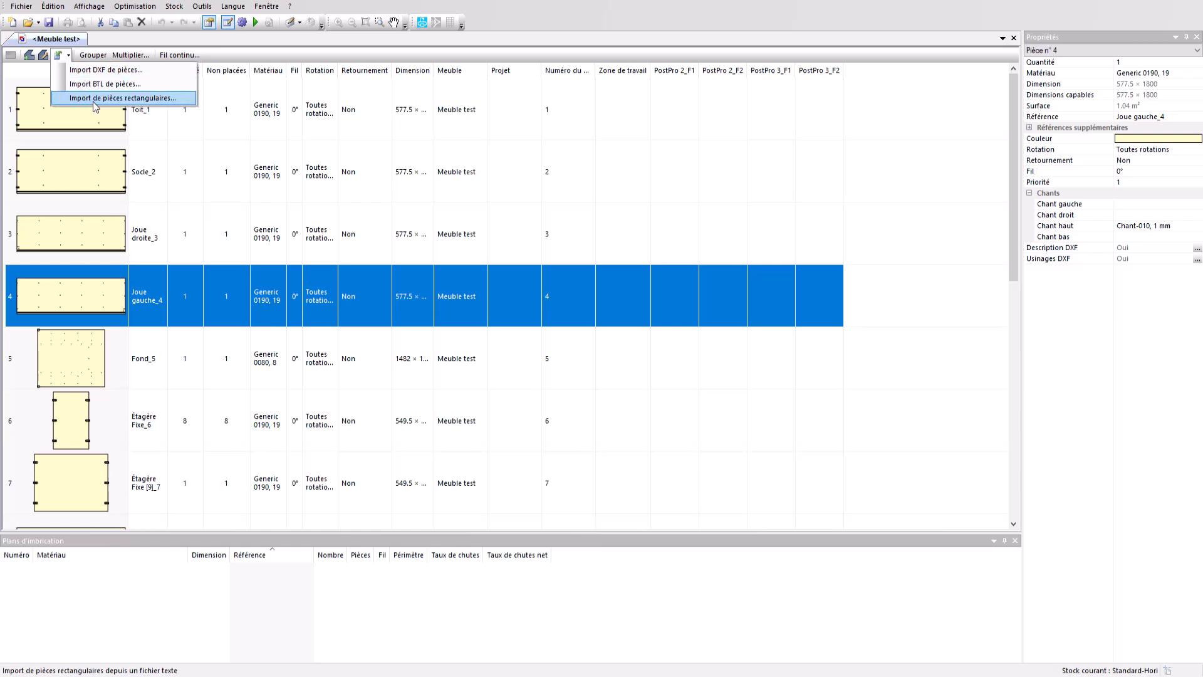
{"action": "left_click", "coordinate": [59, 70]}
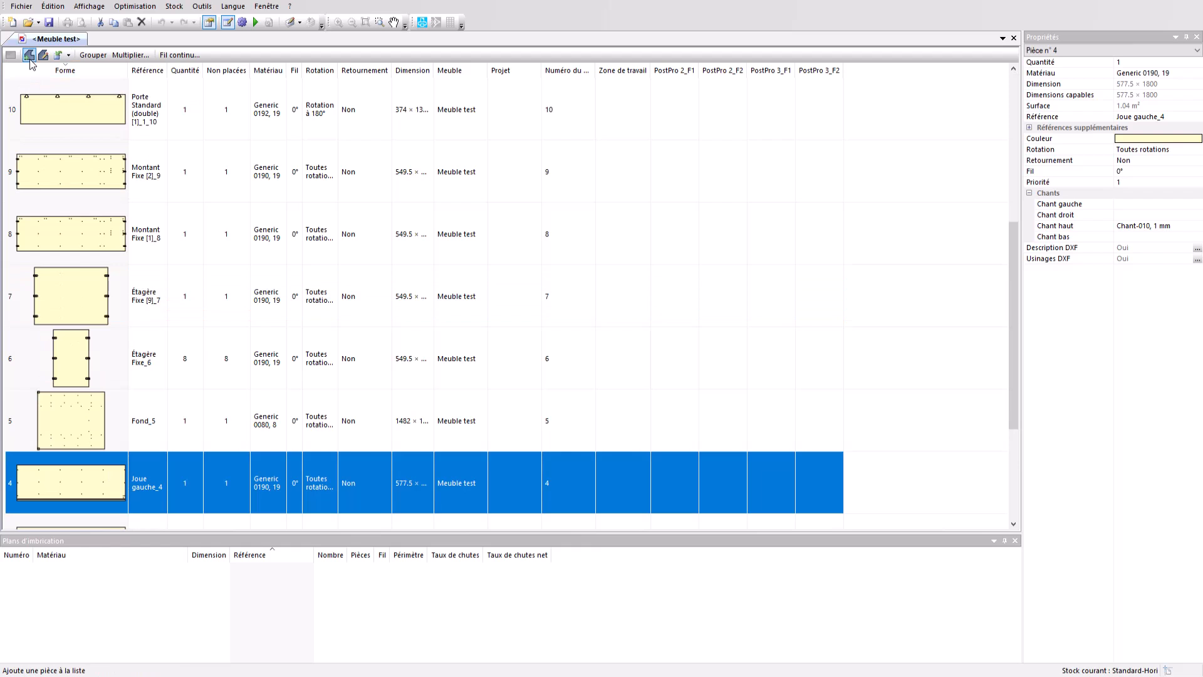
- Add a rectangular part 2070 mm high and 1400 mm wide to the parts list
{"action": "left_click", "coordinate": [28, 56]}
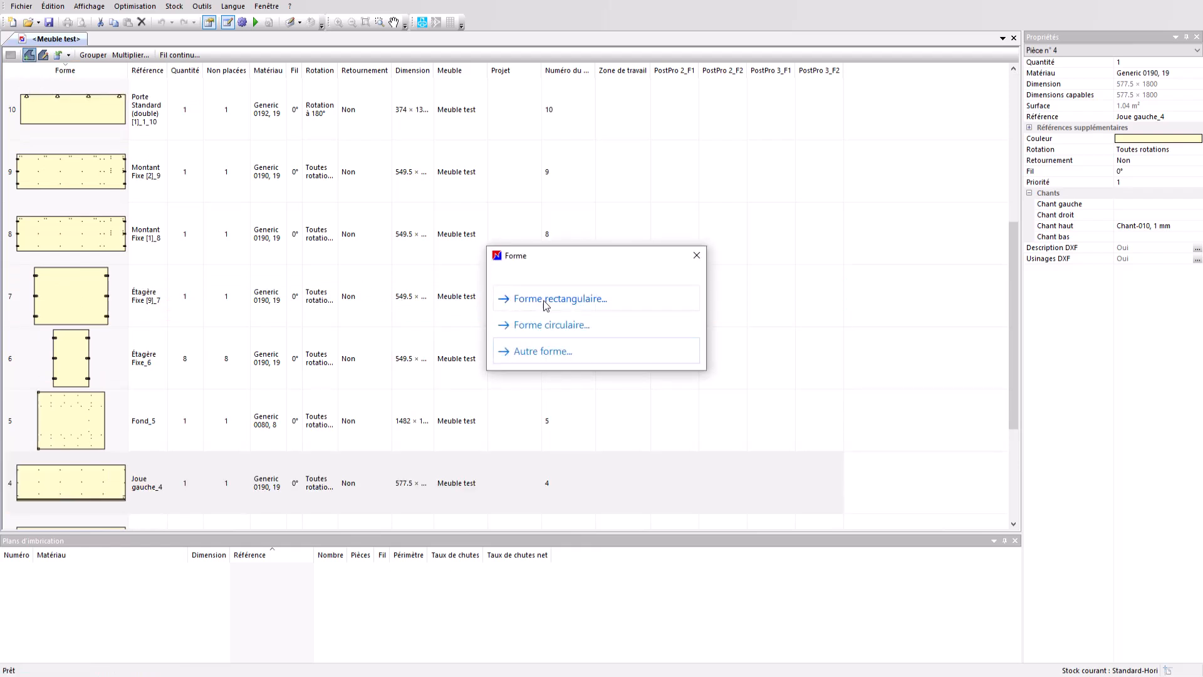
{"action": "left_click", "coordinate": [544, 300]}
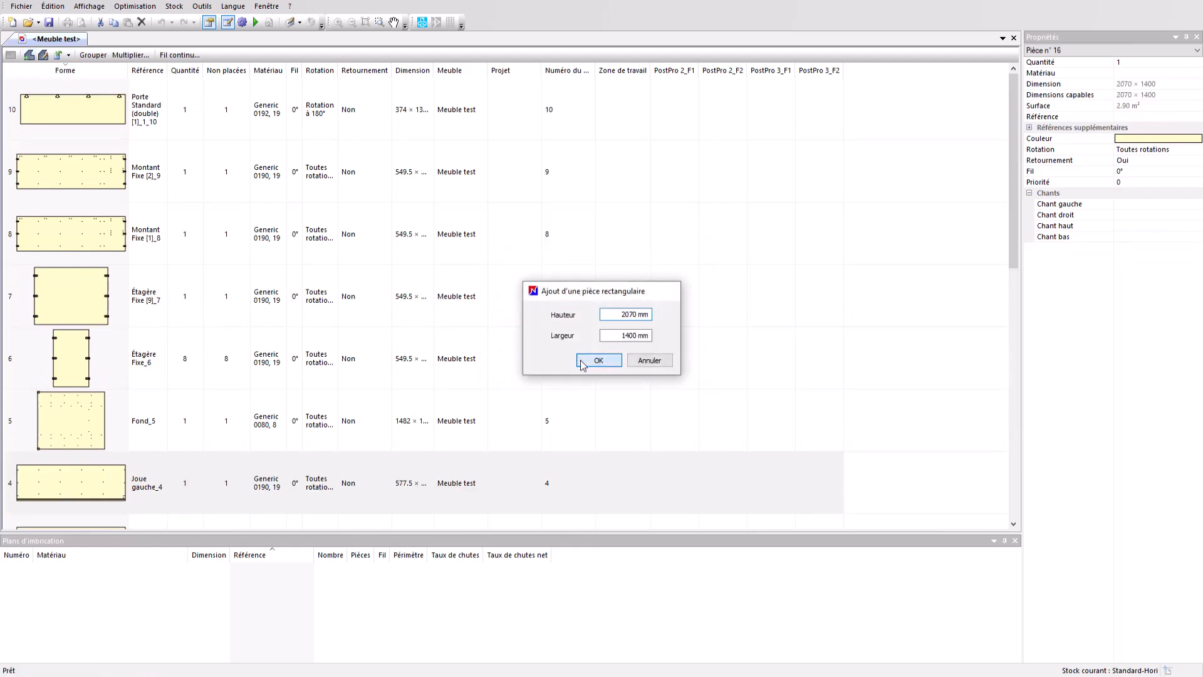
{"action": "left_click", "coordinate": [582, 363]}
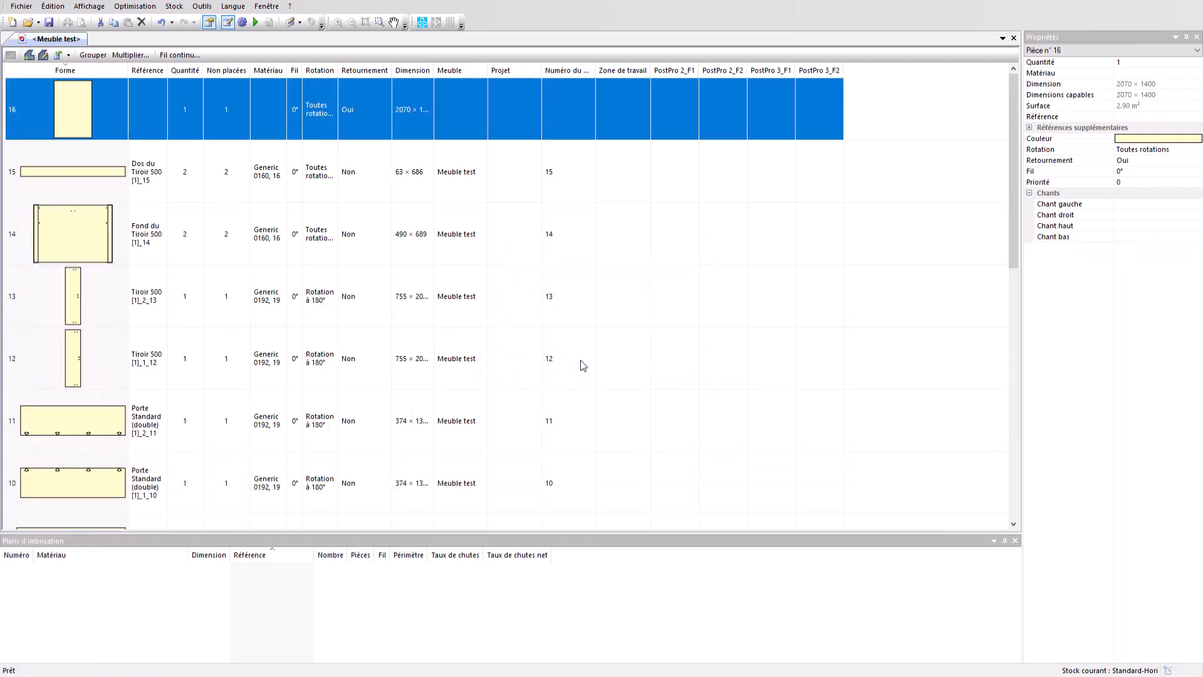
- Reshape the added part's long straight side with an outward arc of about 767.5 mm radius, and delete the part
{"action": "double_click", "coordinate": [83, 108]}
{"action": "left_click", "coordinate": [661, 322]}
{"action": "left_click_drag", "start_coordinate": [662, 322], "coordinate": [683, 355]}
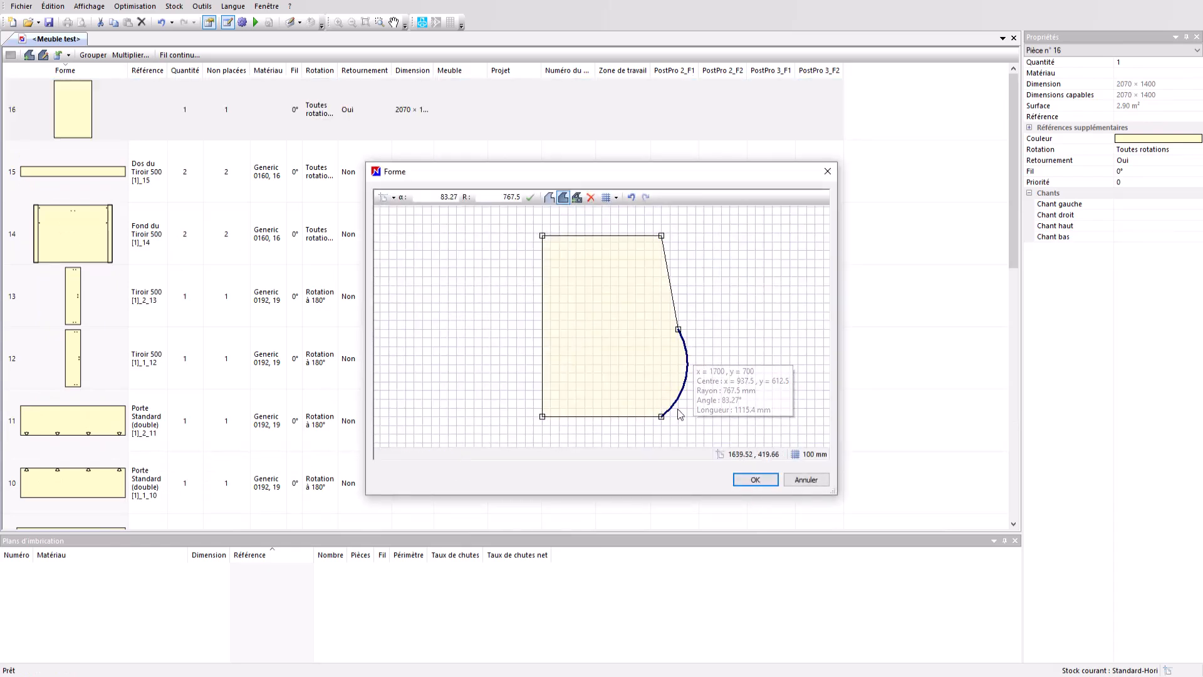
{"action": "left_click", "coordinate": [739, 480]}
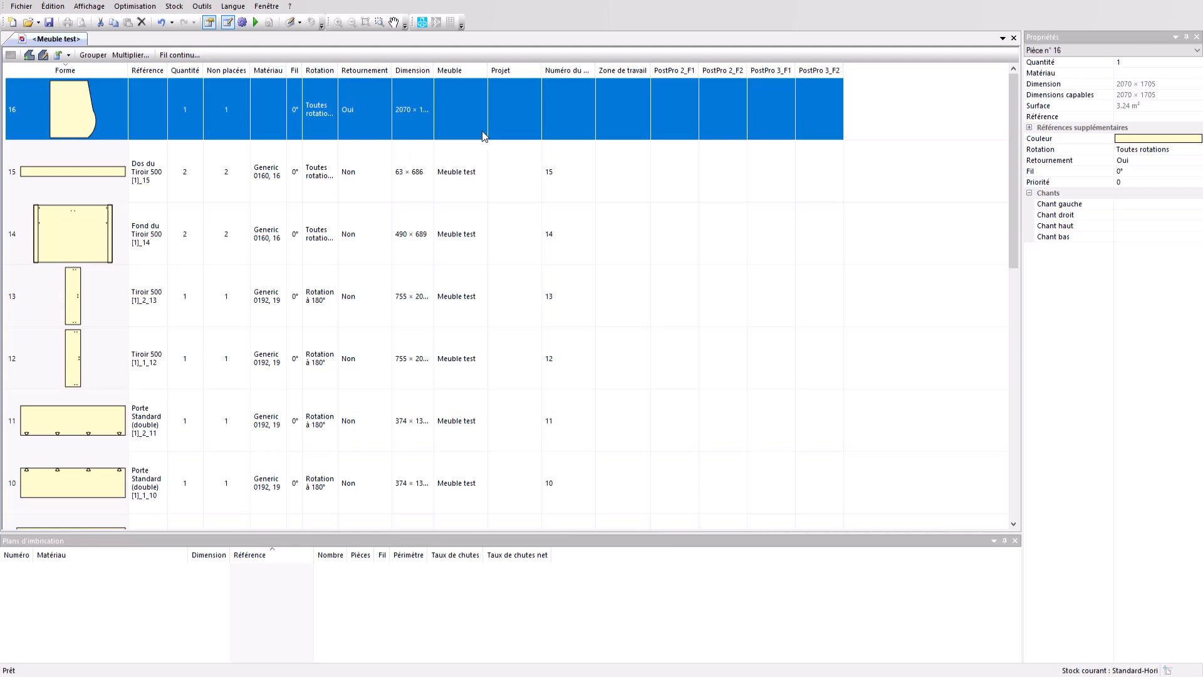
{"action": "key", "text": "Delete"}
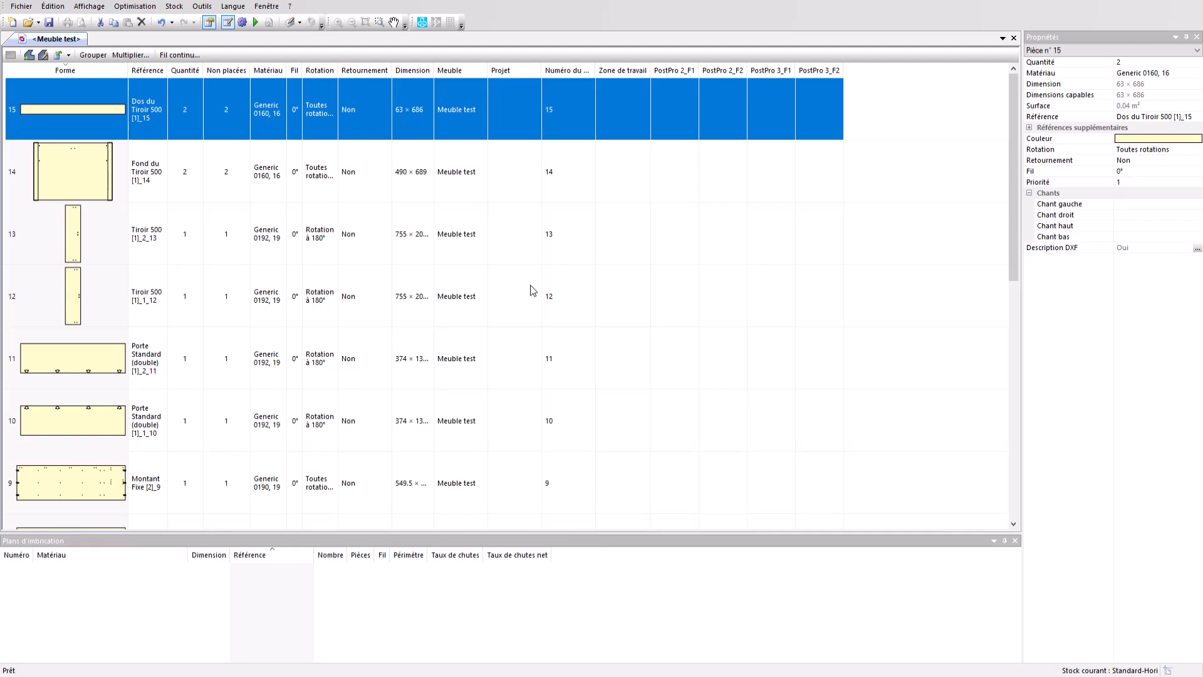
- View the list of panel materials and leave it without changes
{"action": "left_click", "coordinate": [174, 6]}
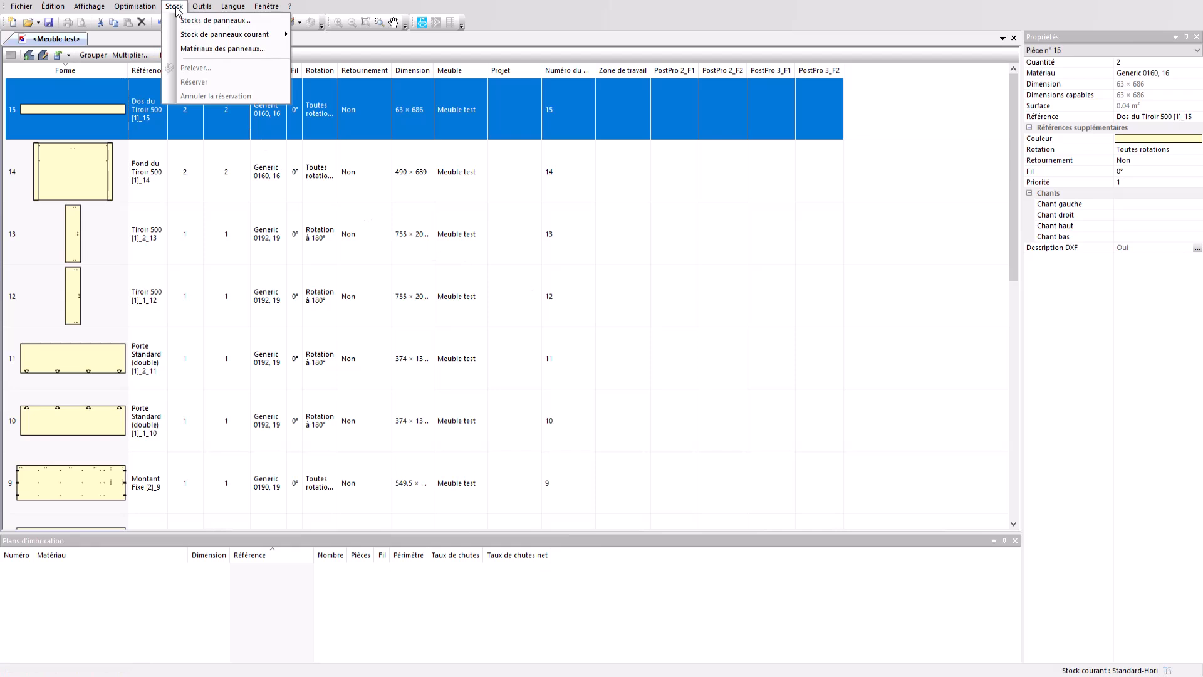
{"action": "left_click", "coordinate": [205, 49]}
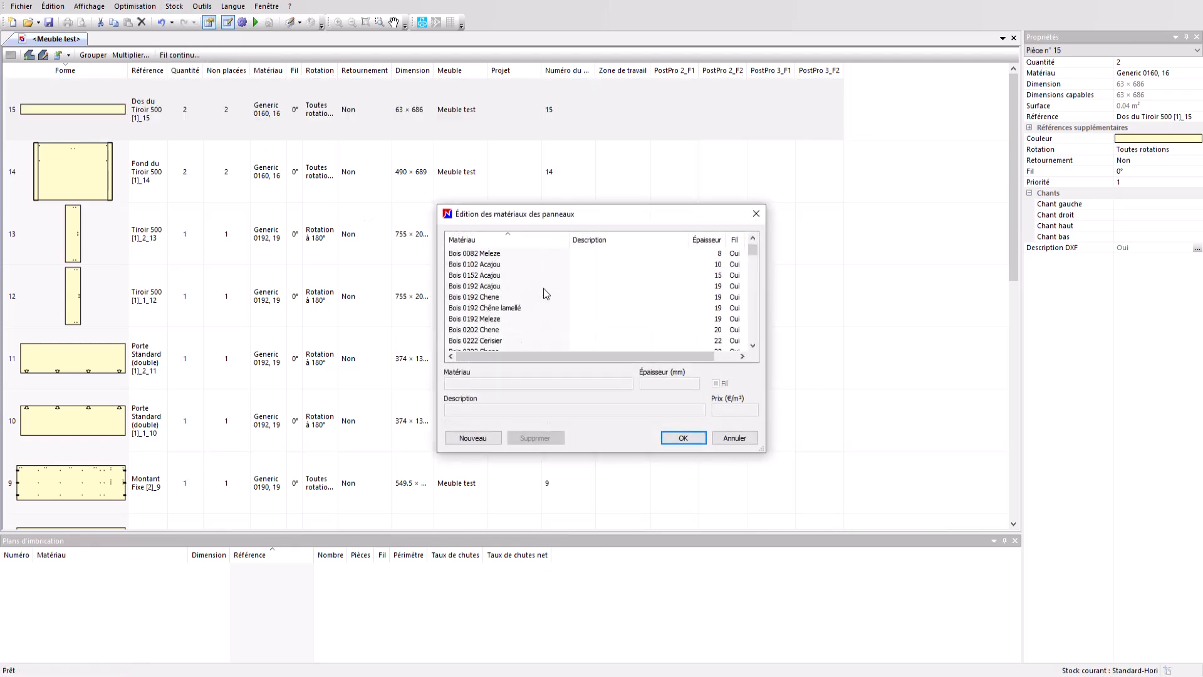
{"action": "left_click", "coordinate": [731, 438]}
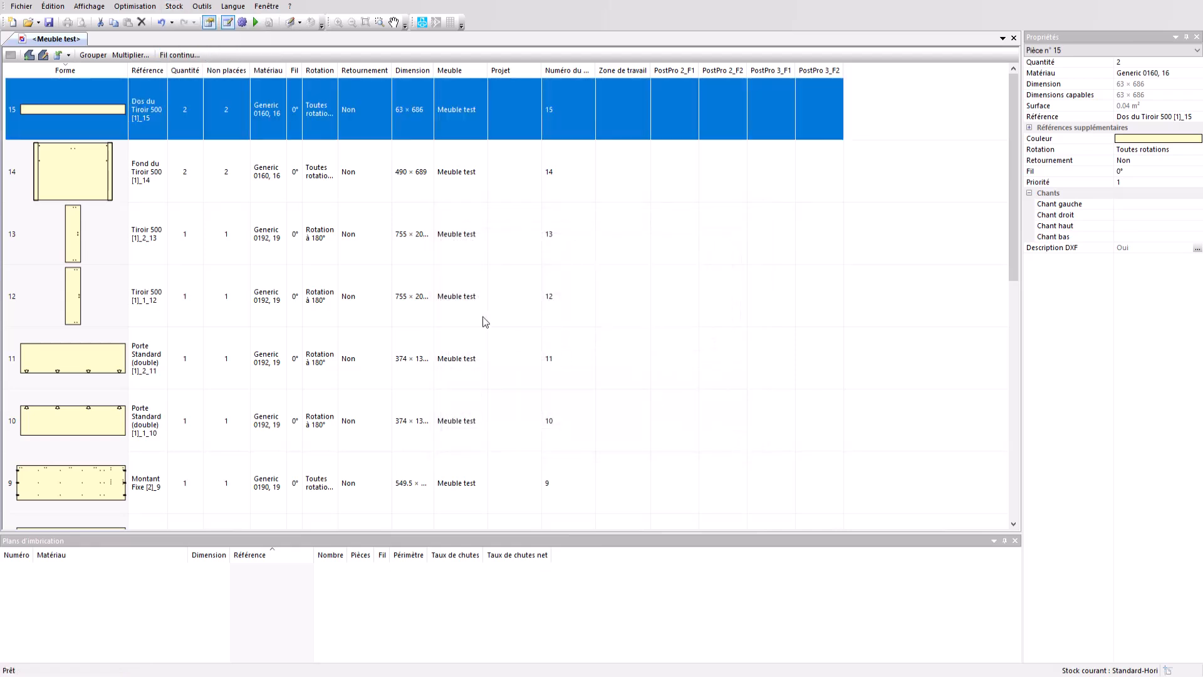
- Limit the quantity of the 2070x2800 0190 Blanc panel to 10 in the Standard-Hori panel stock
{"action": "left_click", "coordinate": [292, 24]}
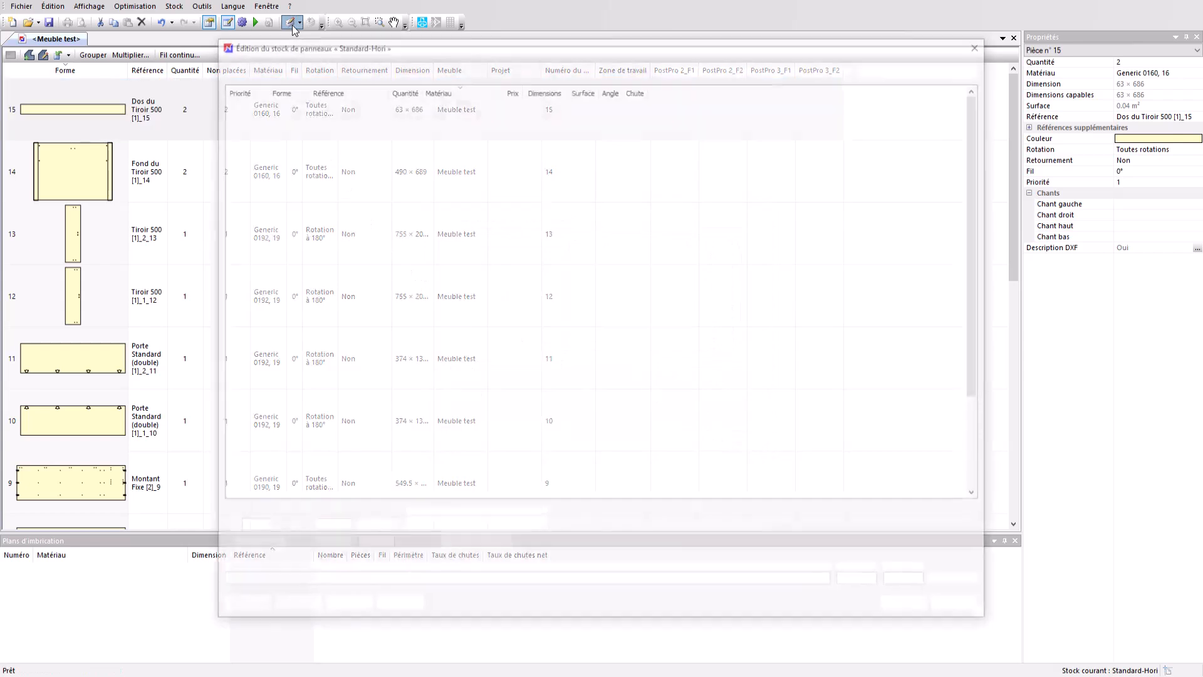
{"action": "left_click", "coordinate": [434, 239]}
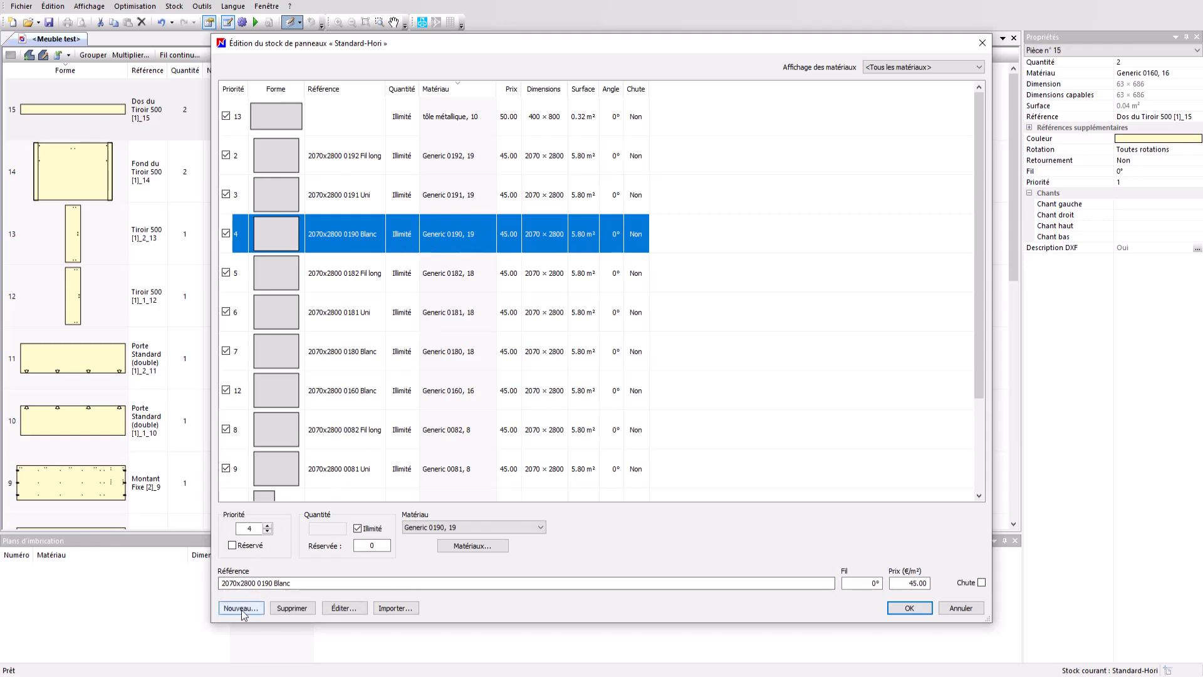
{"action": "left_click", "coordinate": [358, 529]}
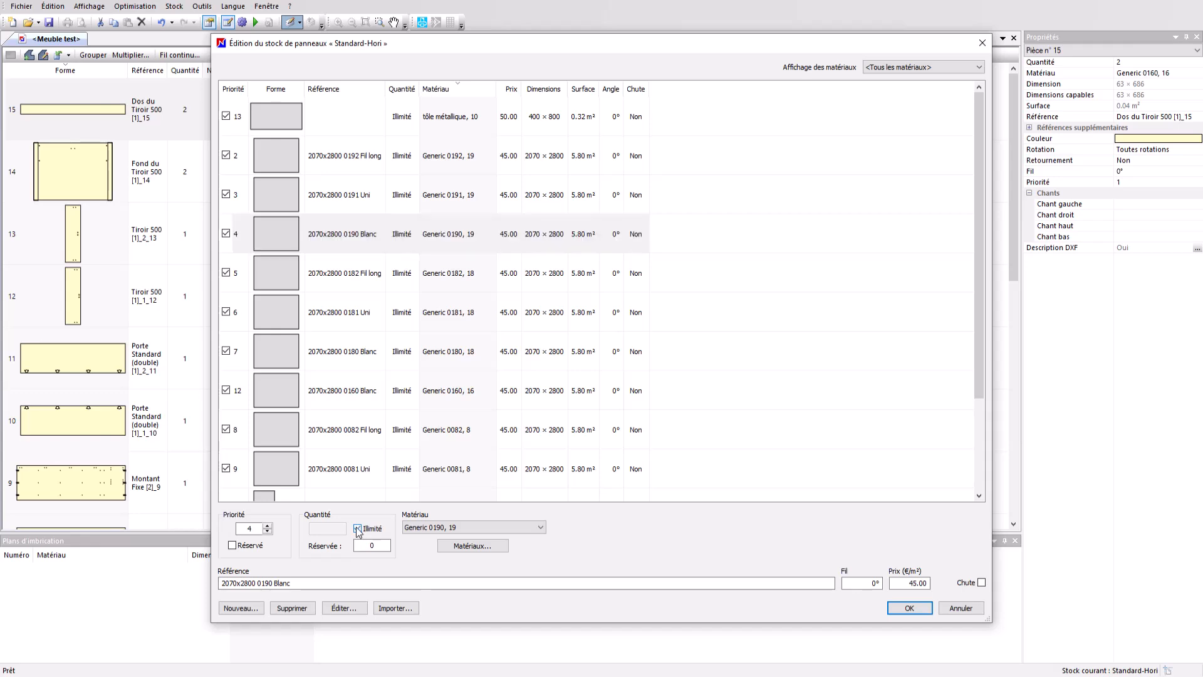
{"action": "type", "text": "10"}
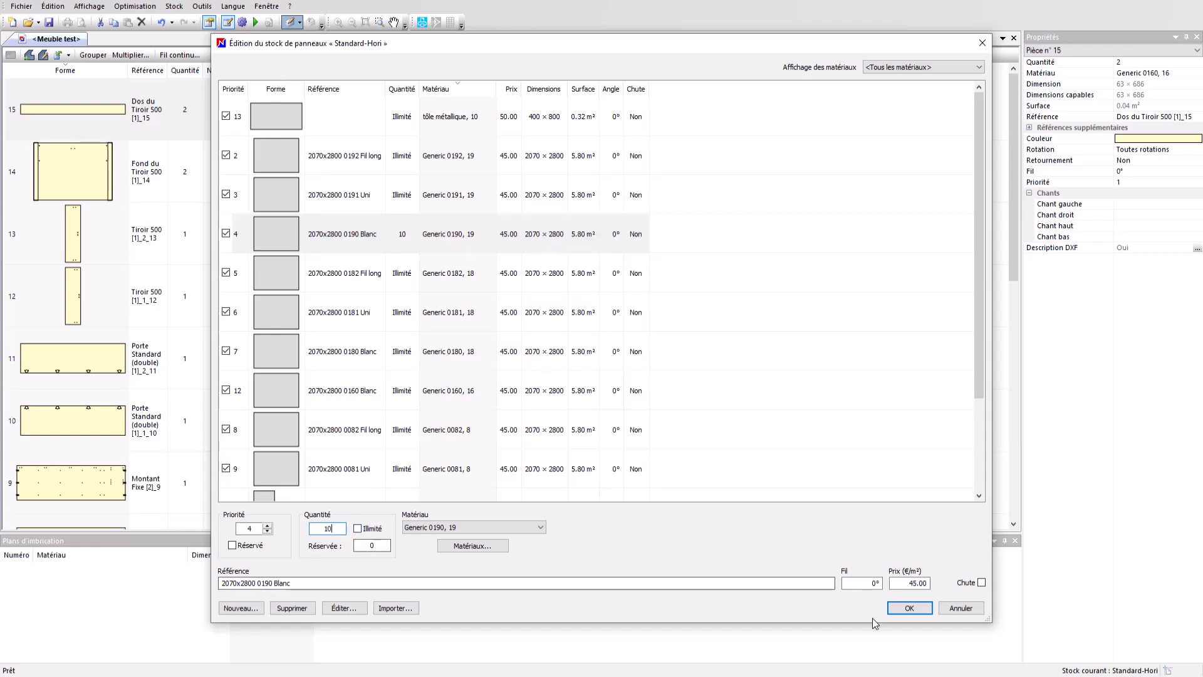
{"action": "left_click", "coordinate": [910, 608]}
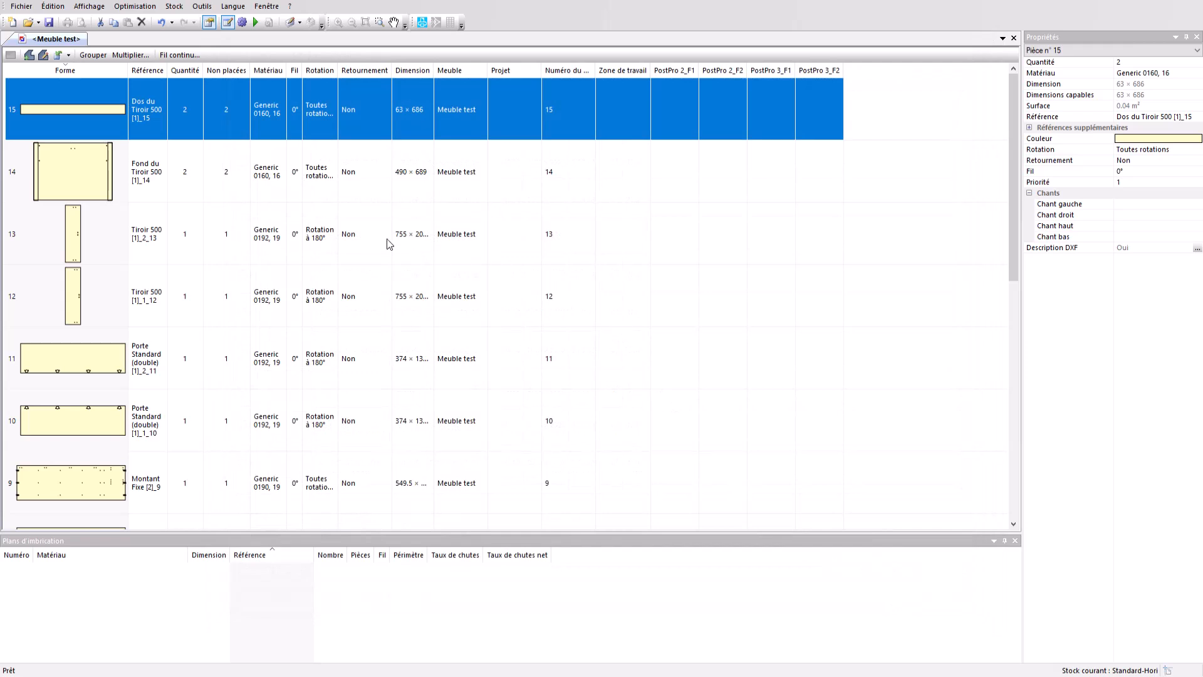
- Run the nesting optimisation for the parts list and review the resulting nesting plans for the different materials
{"action": "left_click", "coordinate": [256, 22]}
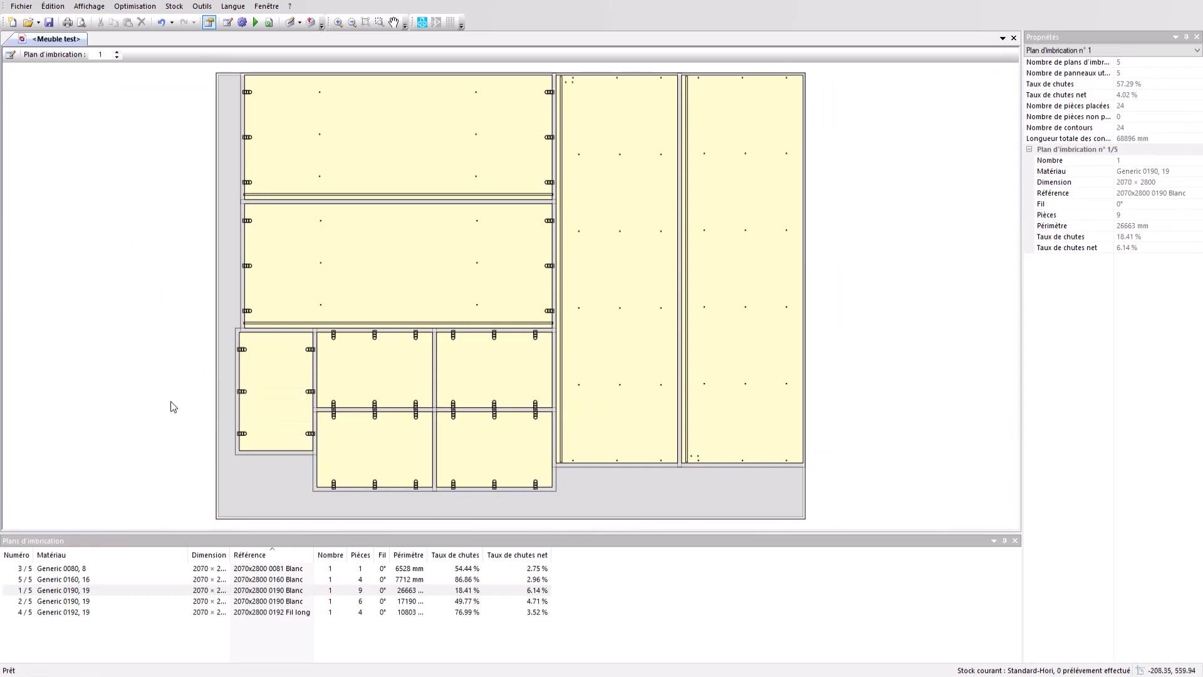
{"action": "left_click", "coordinate": [90, 570]}
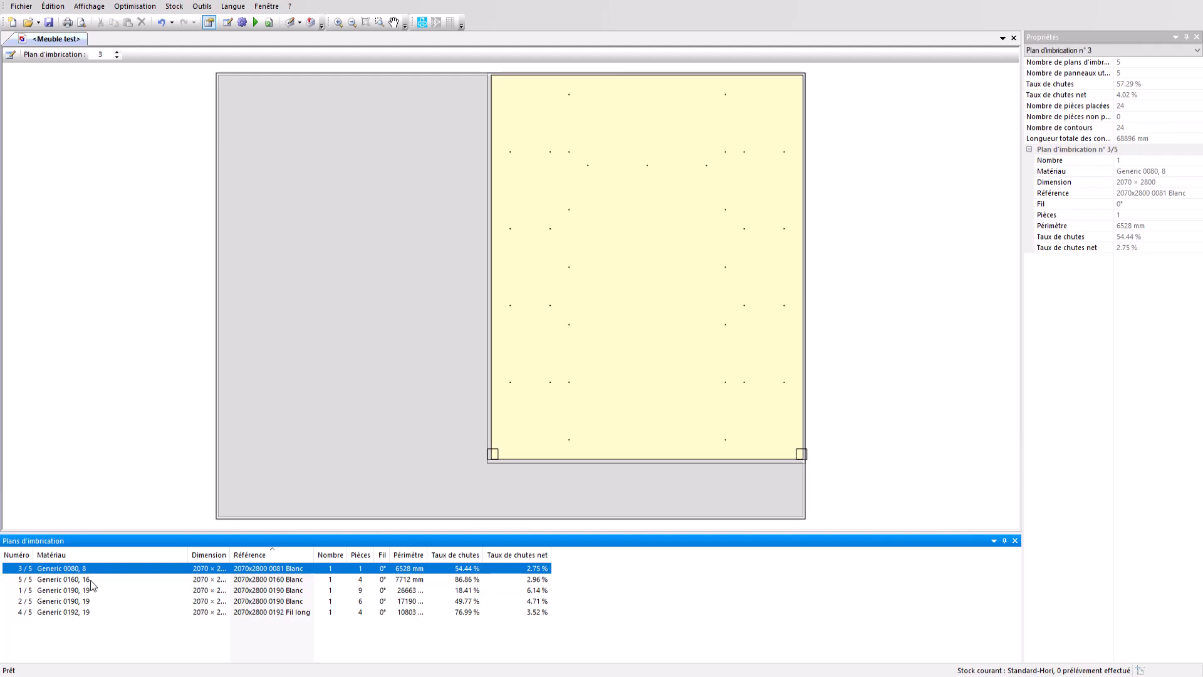
{"action": "left_click", "coordinate": [91, 579]}
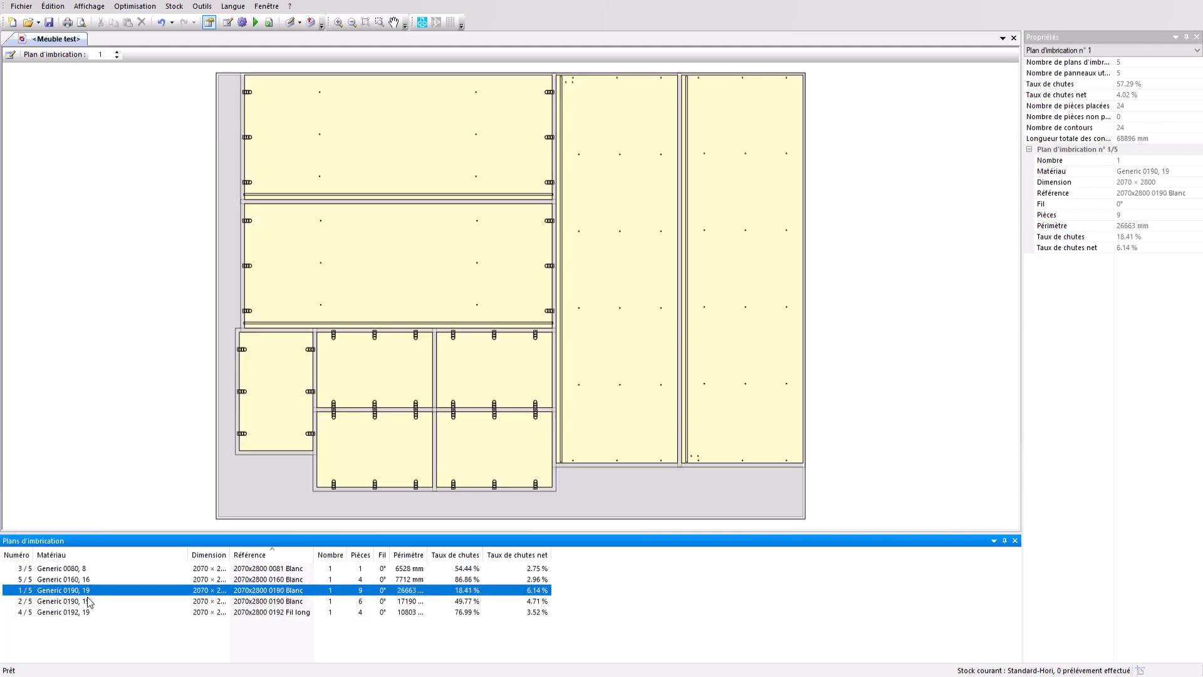
{"action": "left_click", "coordinate": [86, 599]}
{"action": "left_click", "coordinate": [89, 593]}
{"action": "left_click", "coordinate": [90, 614]}
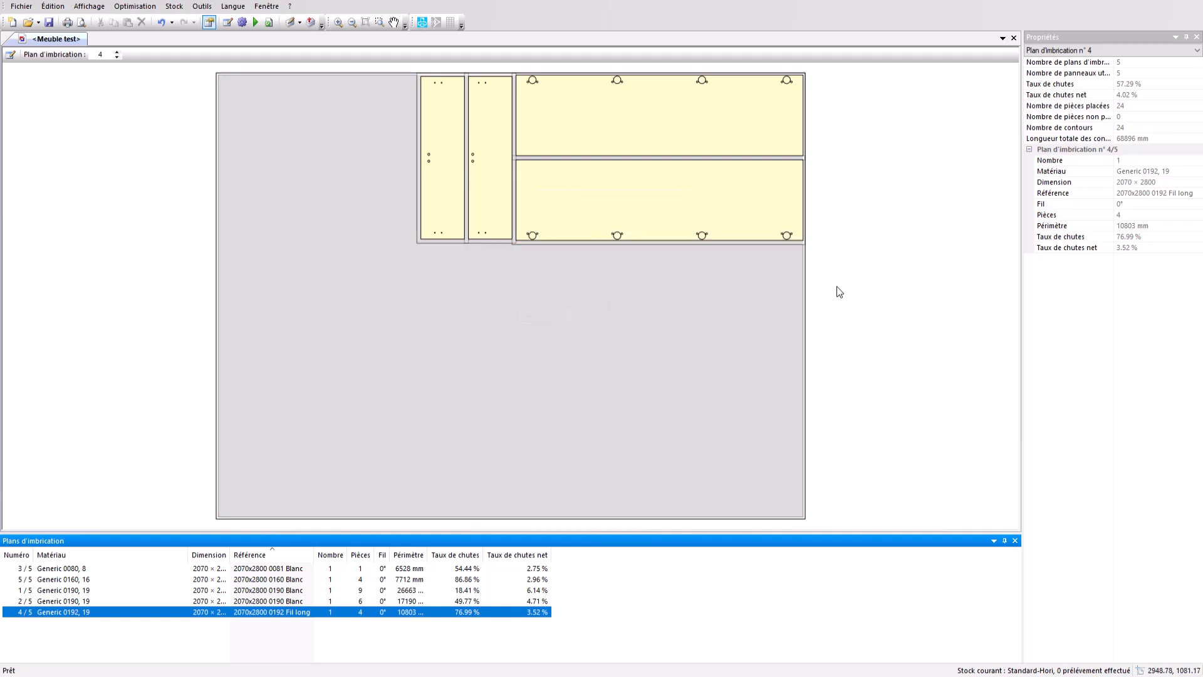
- Preview the printed nesting report and page through the parts list, panels used, summary and individual nesting plans, then close it
{"action": "left_click", "coordinate": [82, 22]}
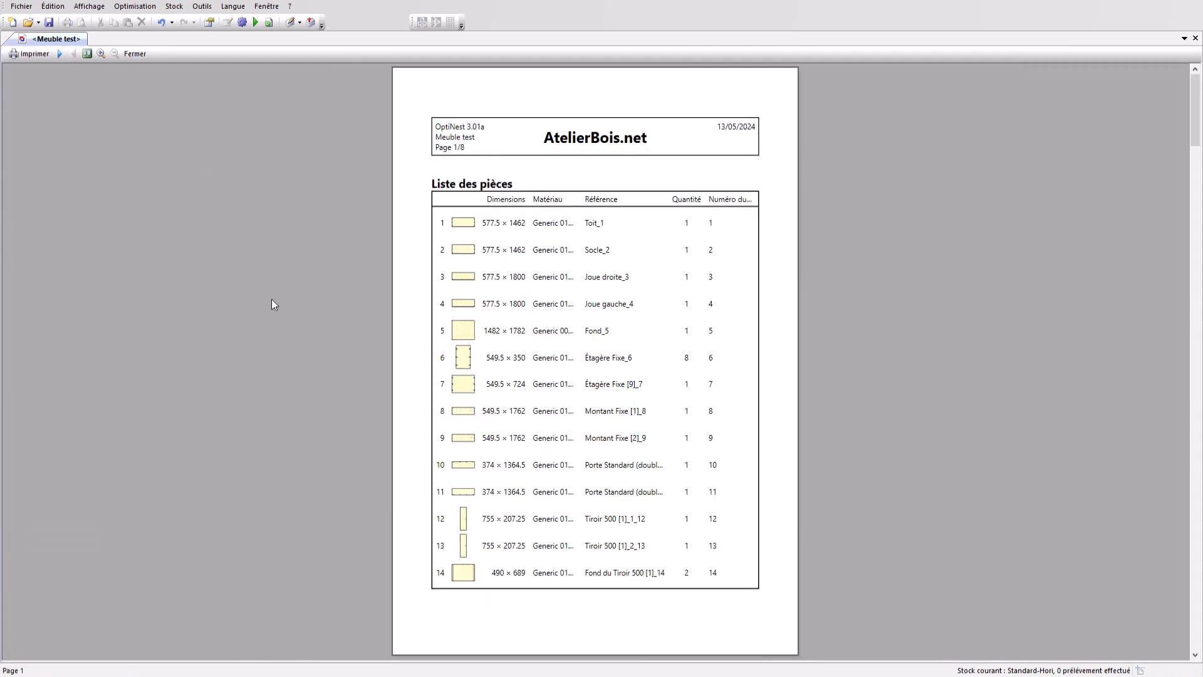
{"action": "left_click", "coordinate": [59, 54]}
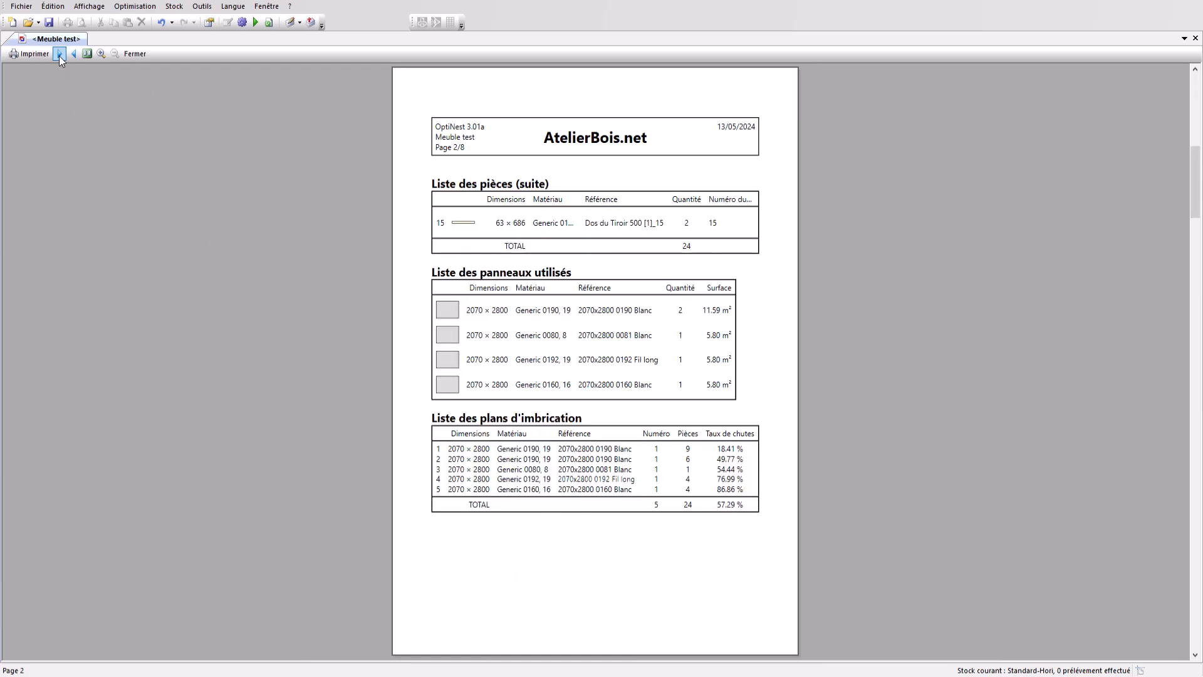
{"action": "left_click", "coordinate": [59, 55]}
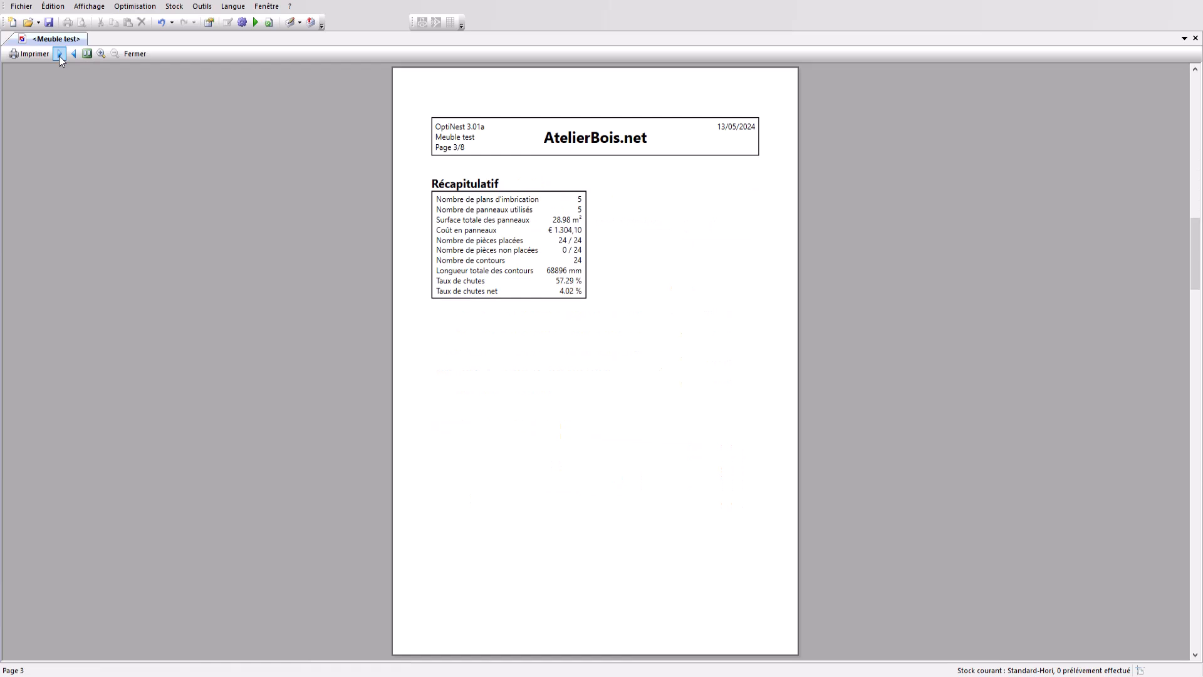
{"action": "left_click", "coordinate": [59, 54]}
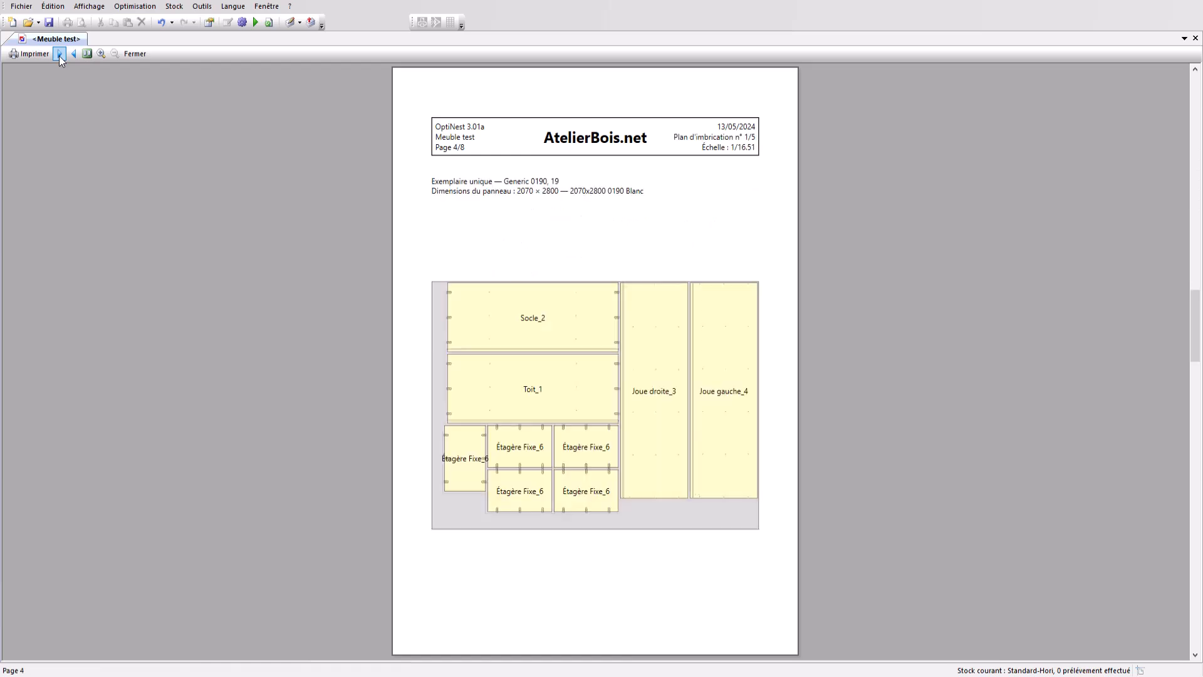
{"action": "left_click", "coordinate": [59, 55]}
{"action": "left_click", "coordinate": [59, 55]}
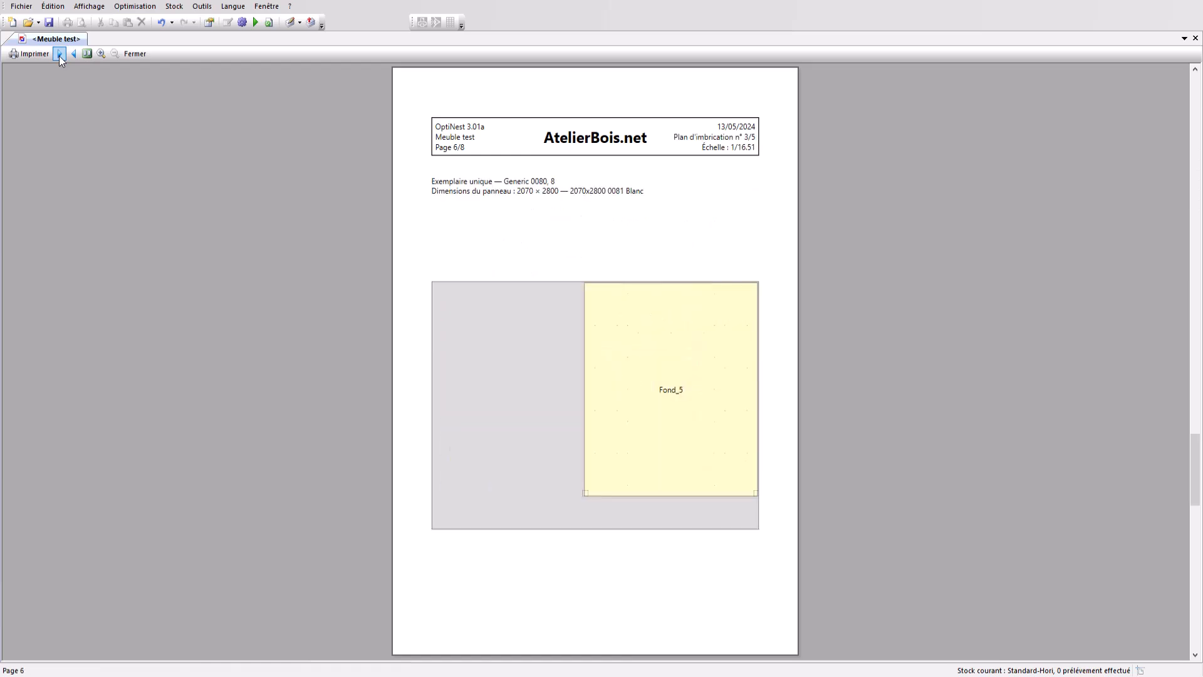
{"action": "left_click", "coordinate": [130, 55]}
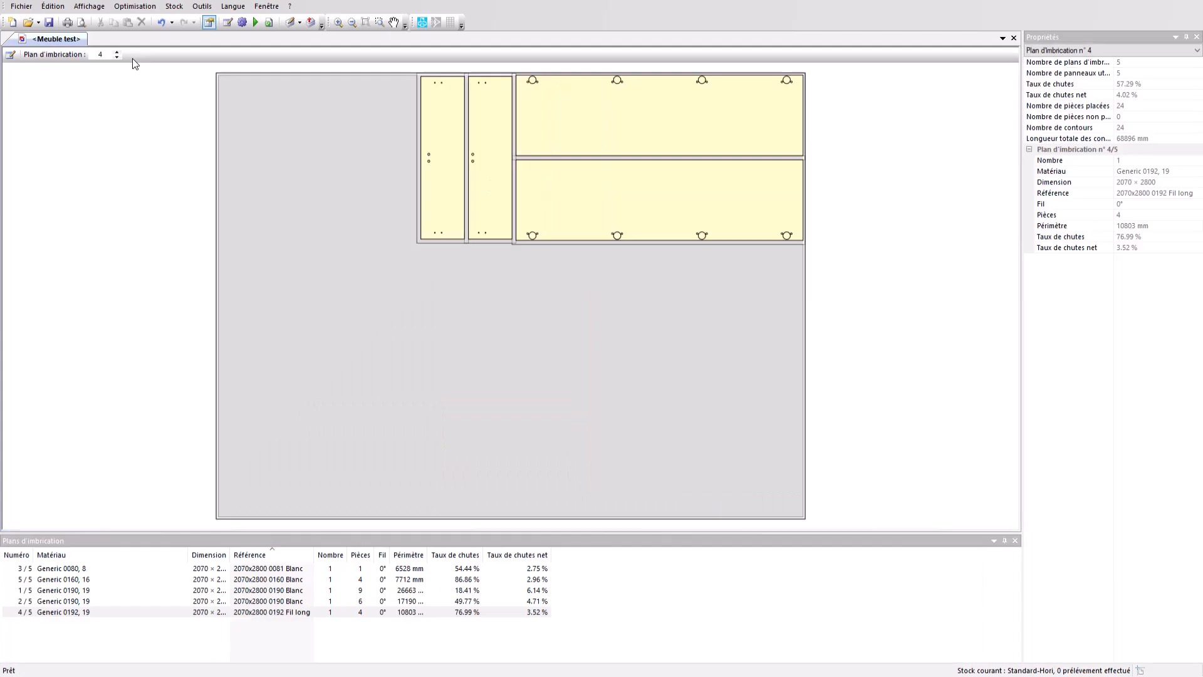
- Preview the part labels for the nested panels, page through all of them and close the preview
{"action": "mouse_move", "coordinate": [276, 191]}
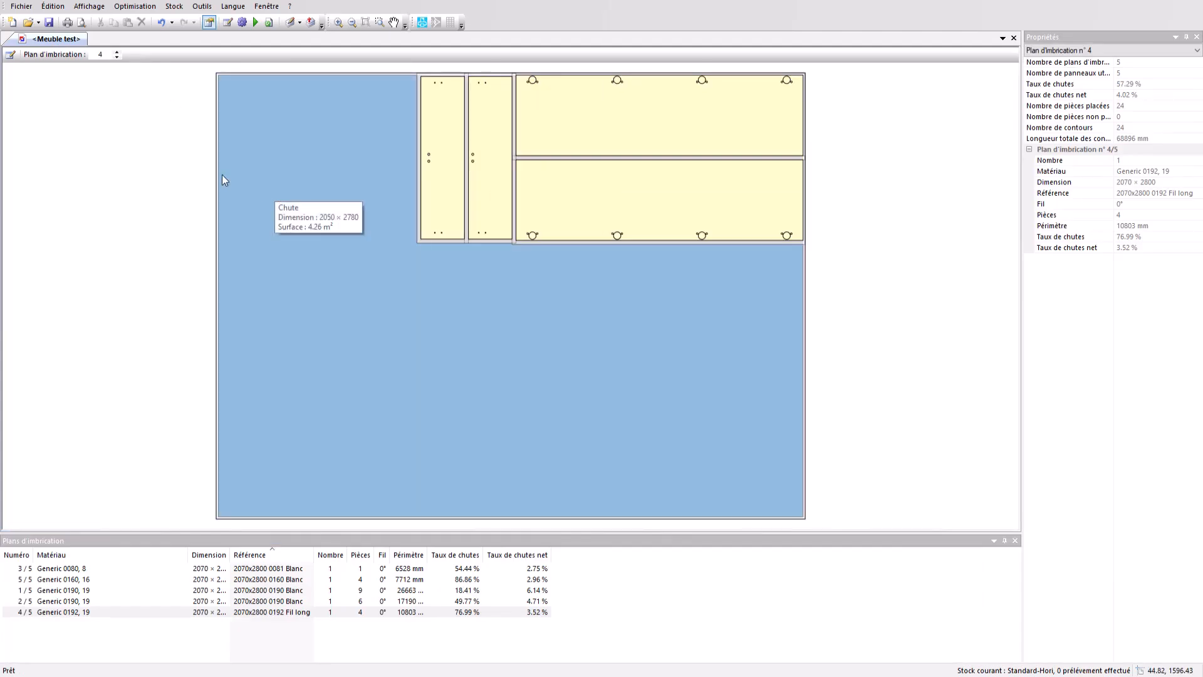
{"action": "left_click", "coordinate": [21, 6]}
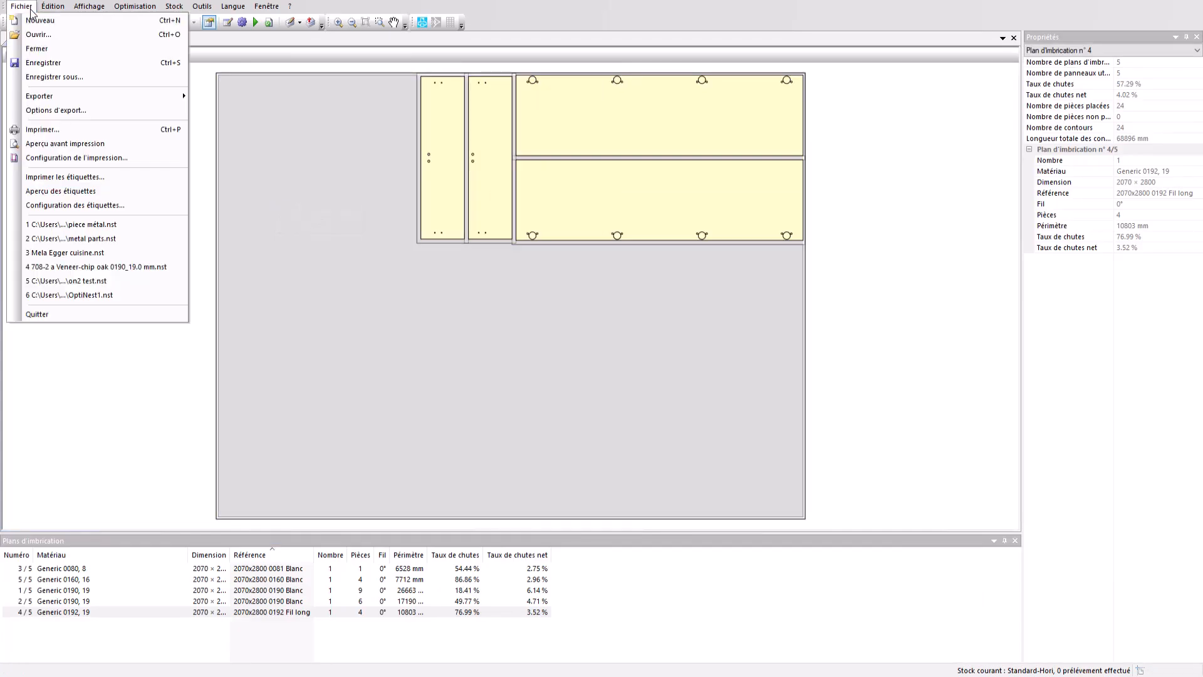
{"action": "left_click", "coordinate": [55, 182]}
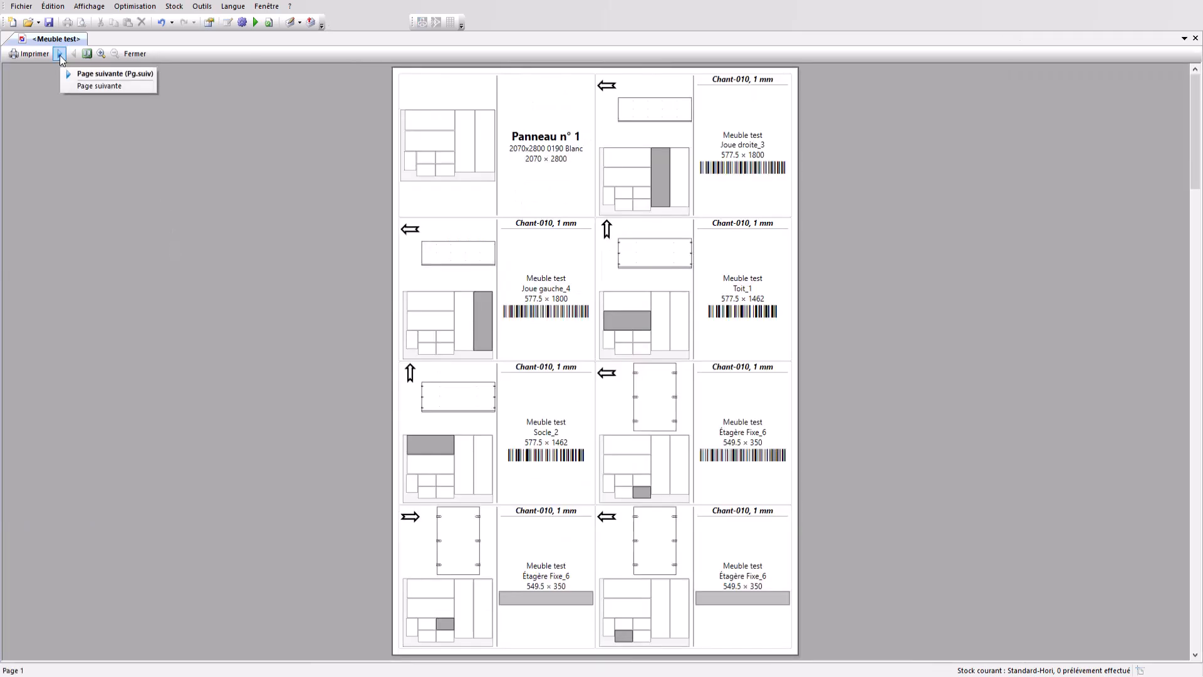
{"action": "left_click", "coordinate": [60, 54]}
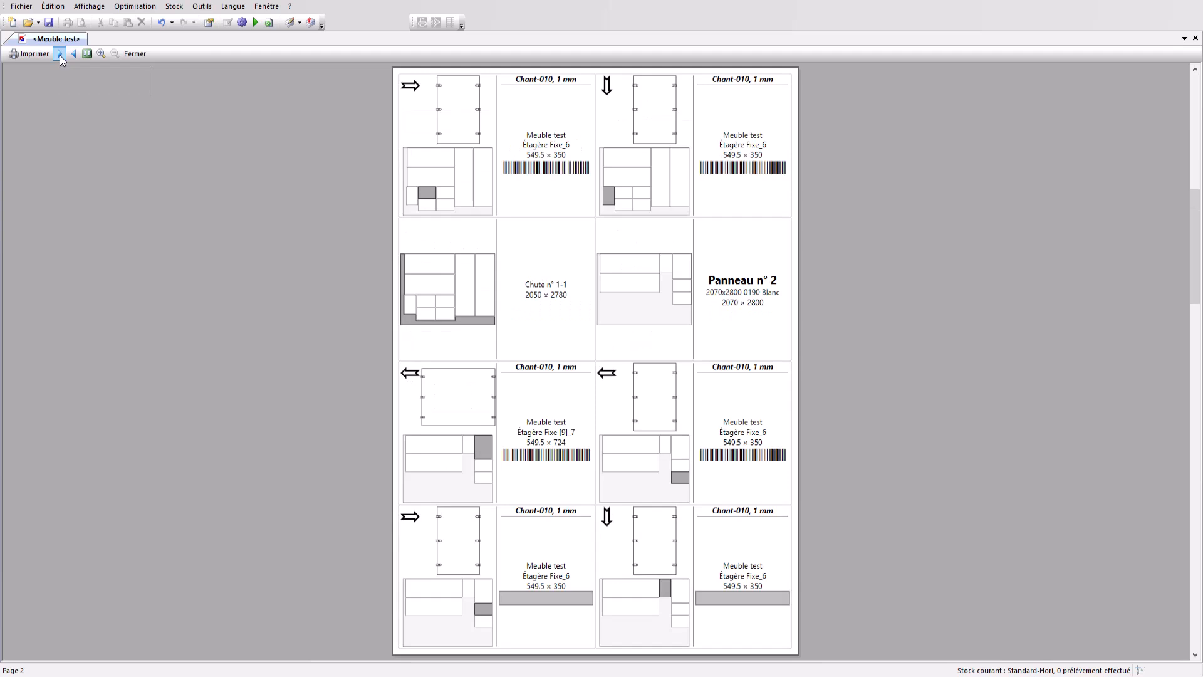
{"action": "left_click", "coordinate": [60, 54]}
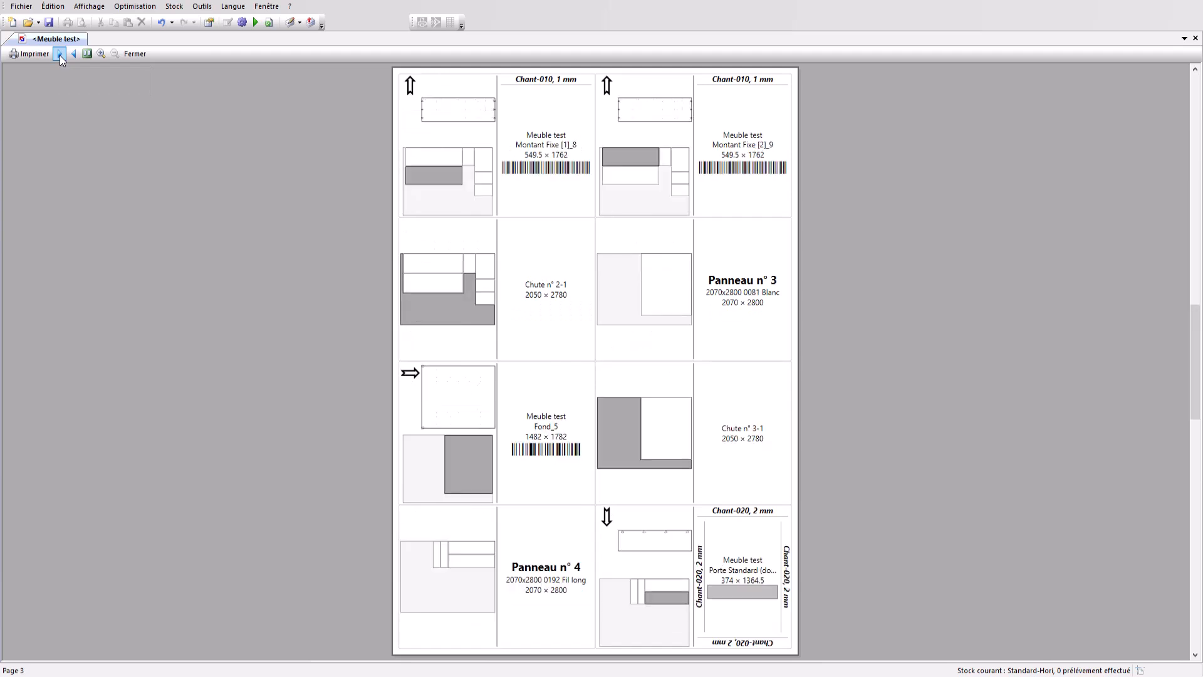
{"action": "left_click", "coordinate": [60, 54]}
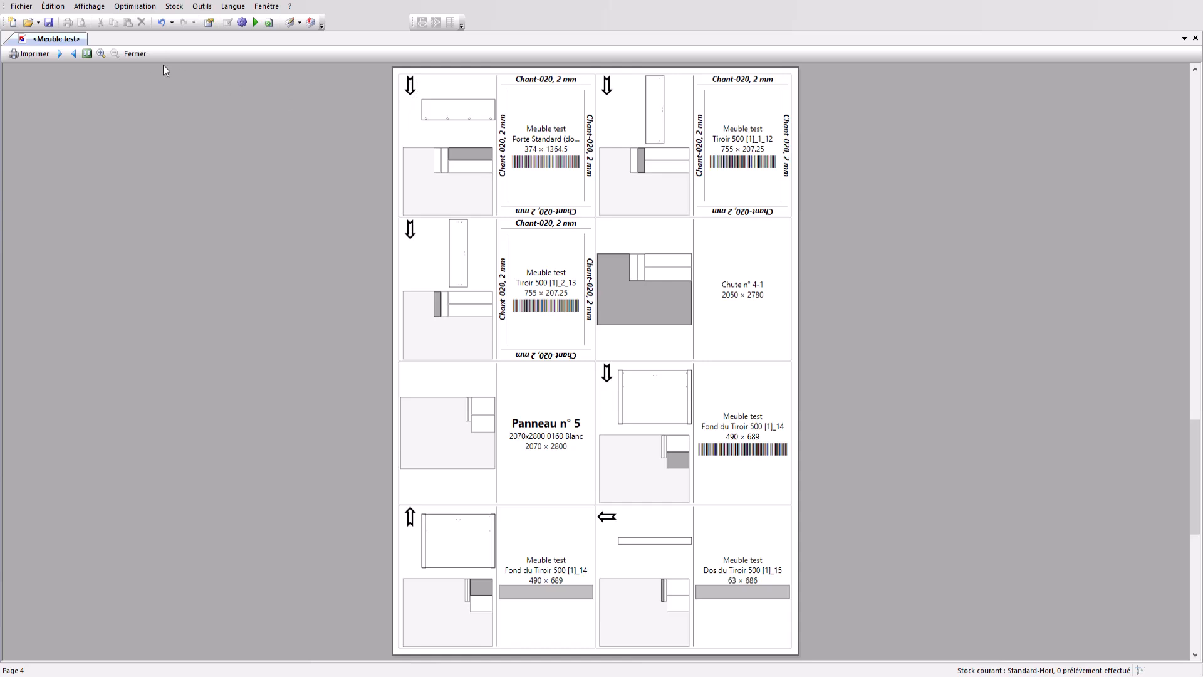
{"action": "left_click", "coordinate": [145, 57]}
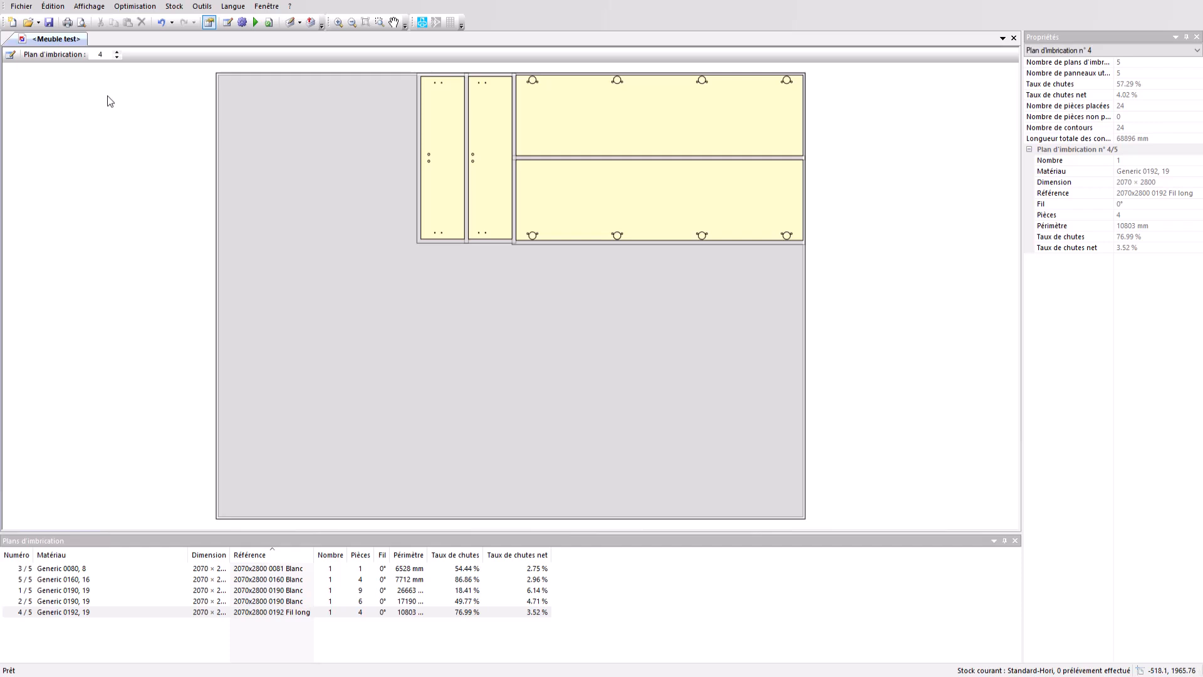
- Examine the available export formats and the DXF export options, and leave the options without changes
{"action": "left_click", "coordinate": [21, 7]}
{"action": "mouse_move", "coordinate": [143, 104]}
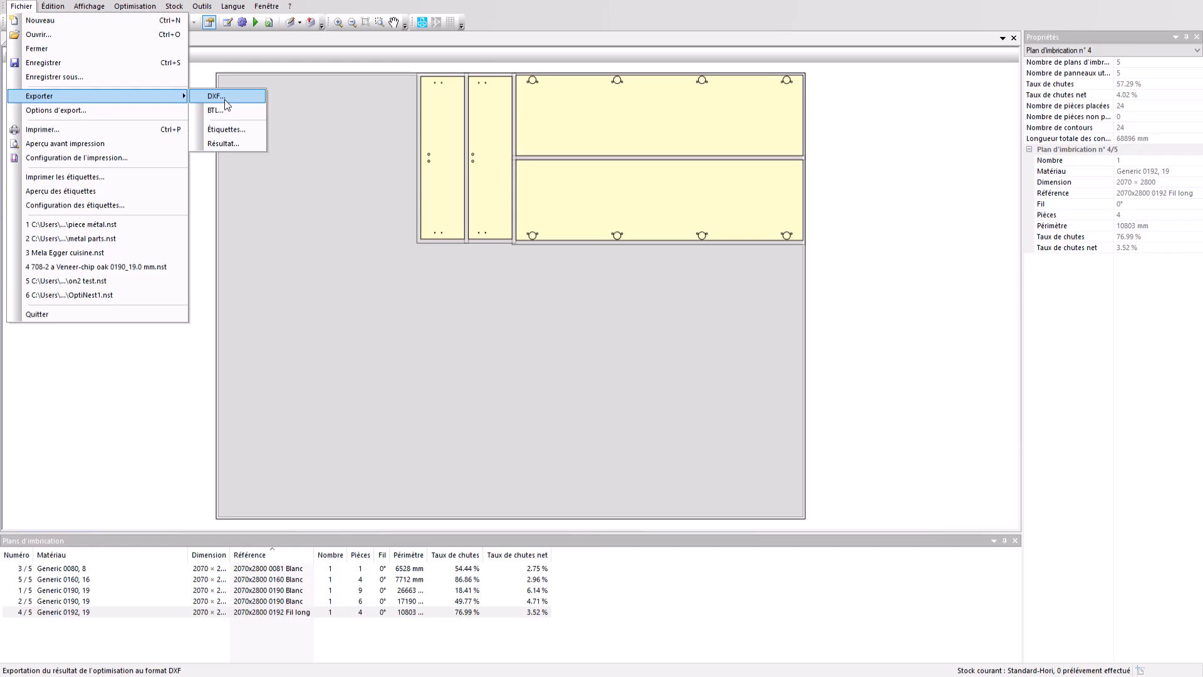
{"action": "left_click", "coordinate": [85, 111]}
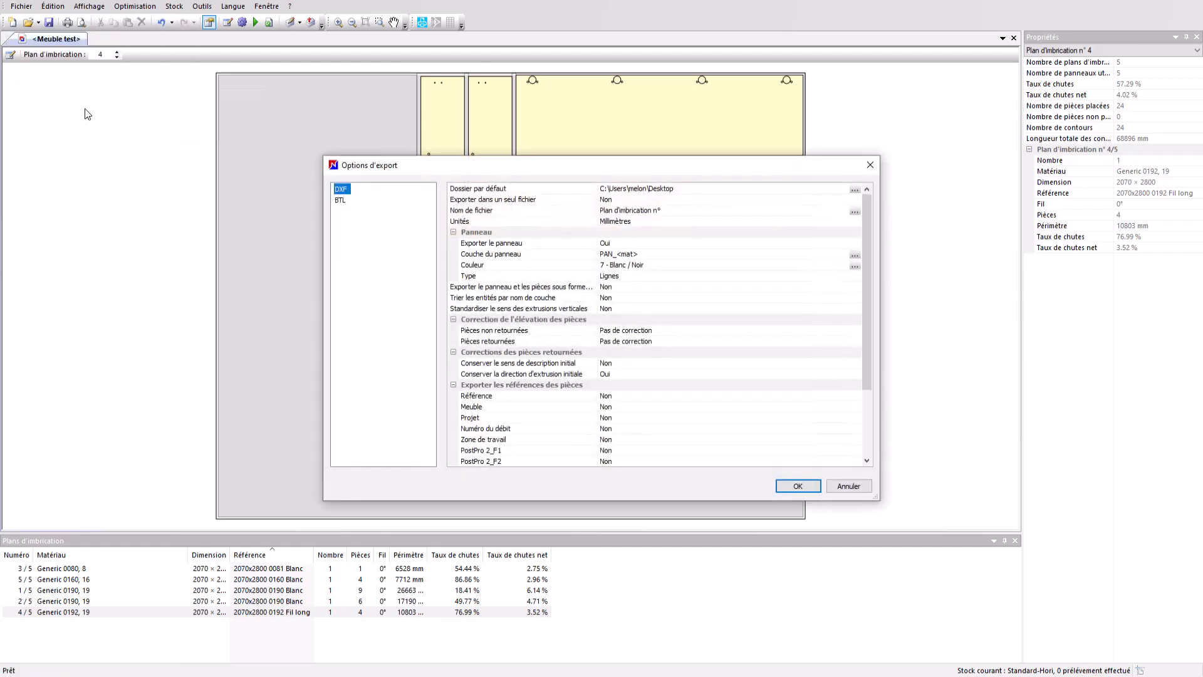
{"action": "scroll", "coordinate": [532, 246], "scroll_direction": "down", "scroll_amount": 2}
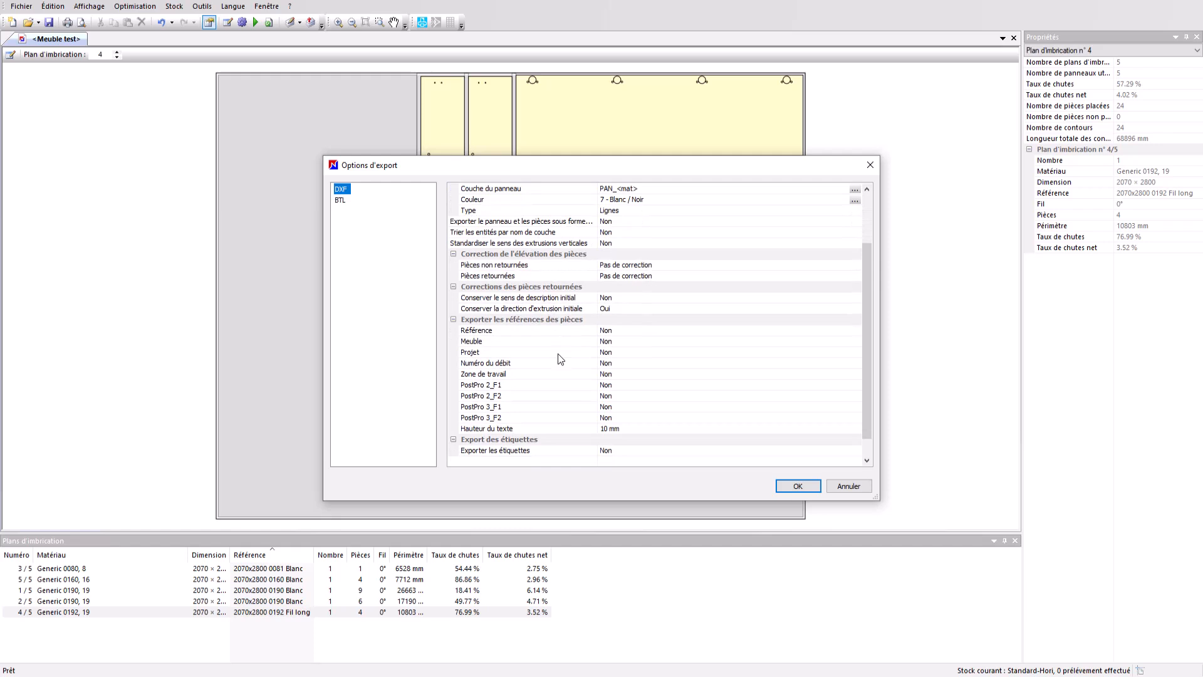
{"action": "scroll", "coordinate": [559, 354], "scroll_direction": "up", "scroll_amount": 2}
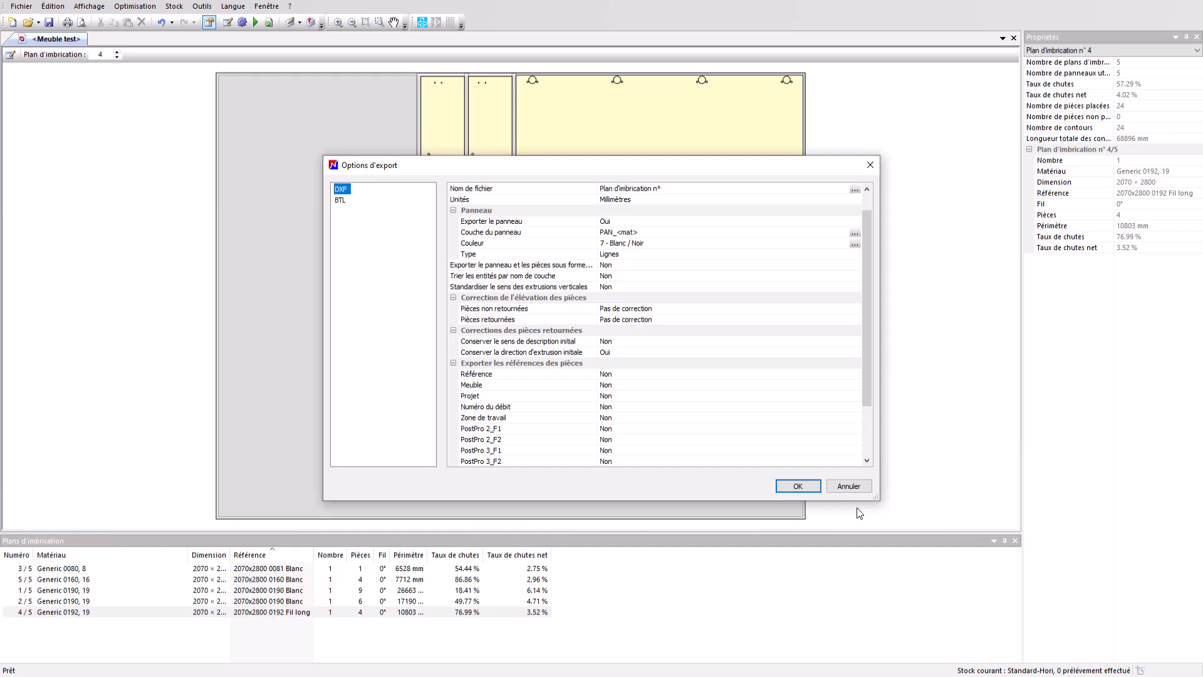
{"action": "left_click", "coordinate": [859, 487]}
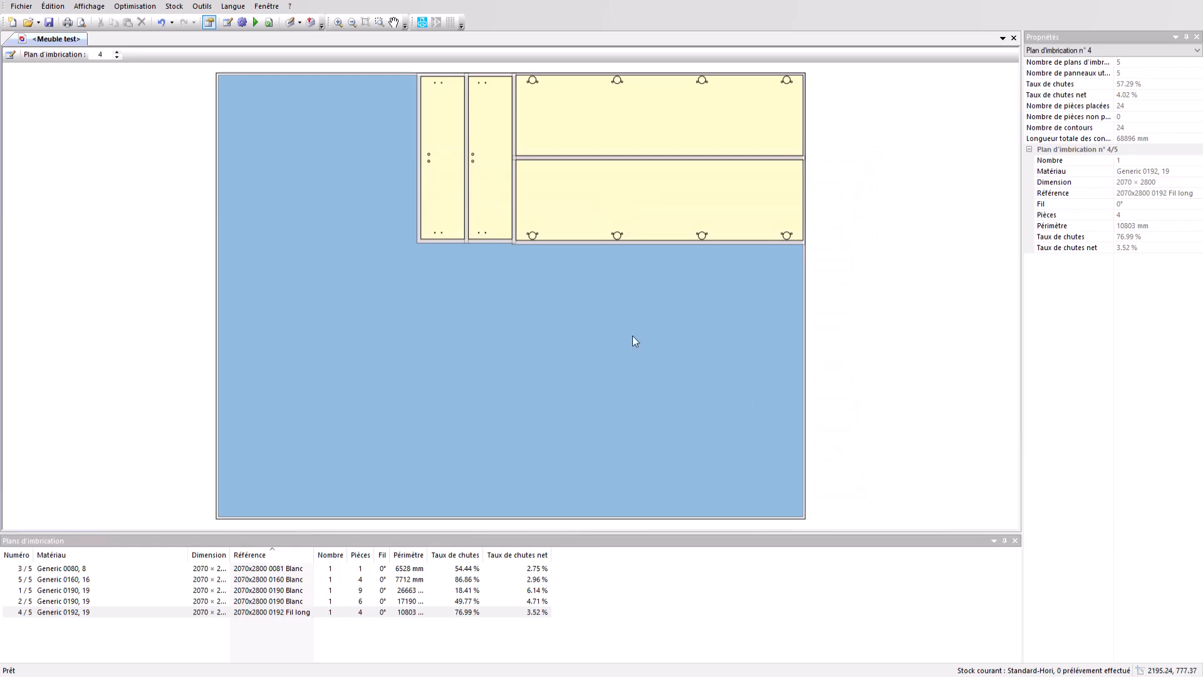
- Withdraw the panels used by the nesting from the Standard-Hori stock
{"action": "left_click", "coordinate": [310, 22]}
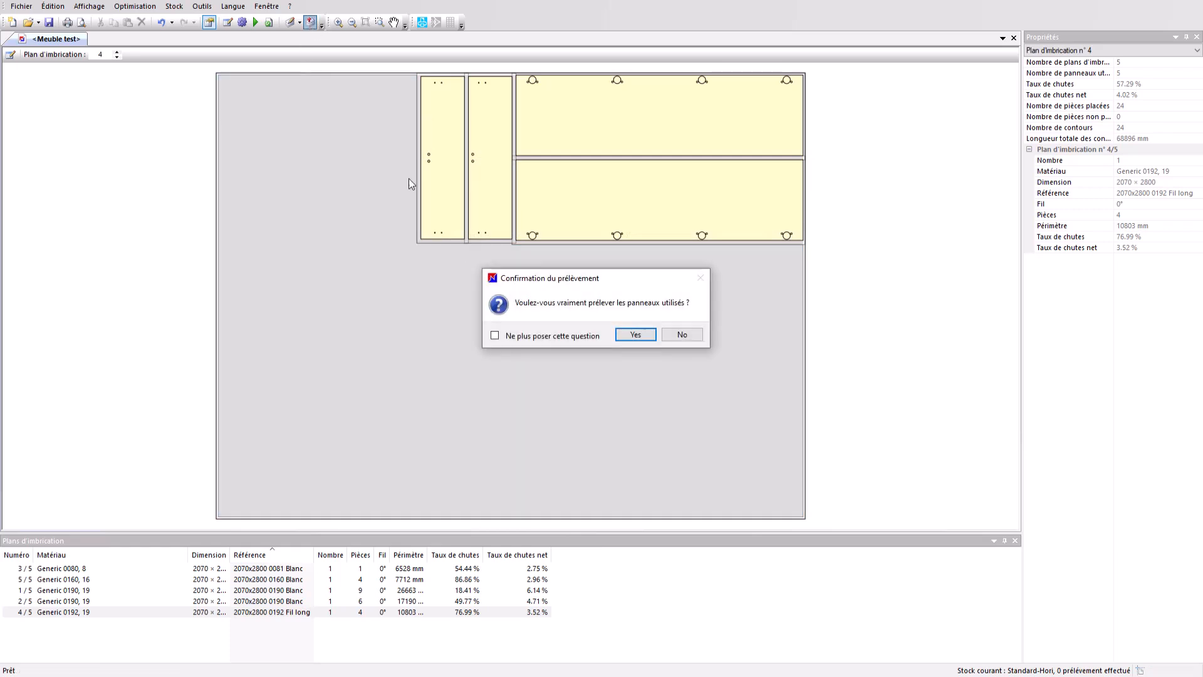
{"action": "left_click", "coordinate": [634, 335]}
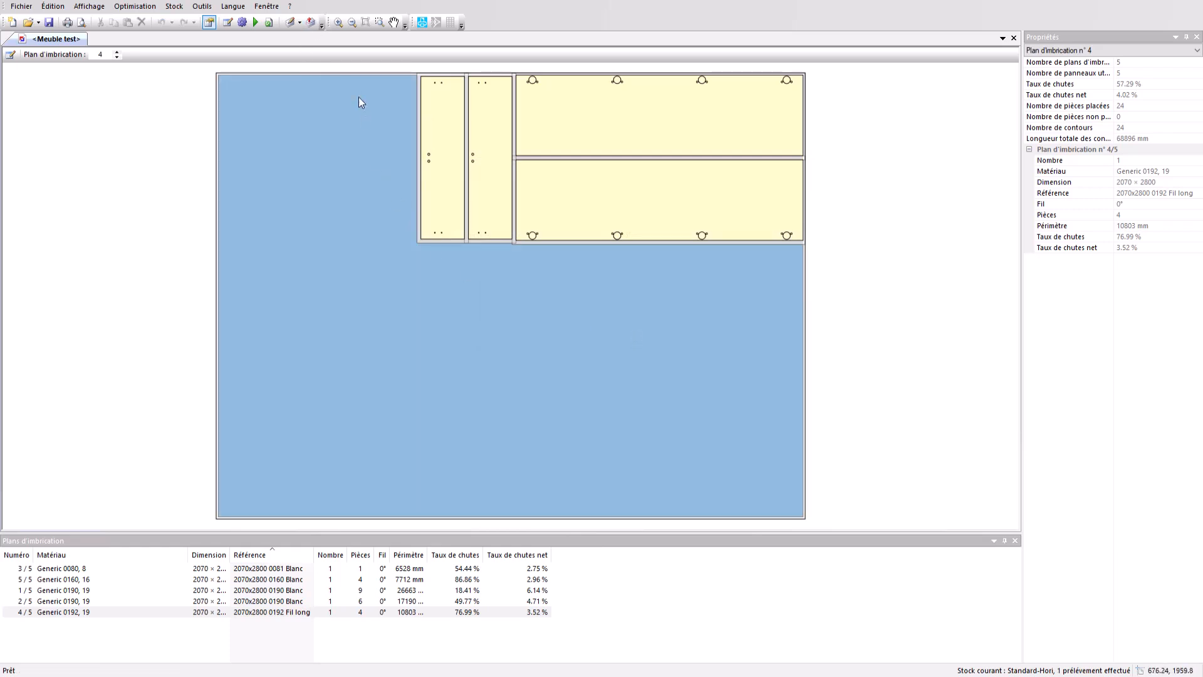
- Examine the 2070x2800 0190 Blanc quantity and the offcut entries in the Standard-Hori panel stock, leaving the stock without changes
{"action": "left_click", "coordinate": [291, 22]}
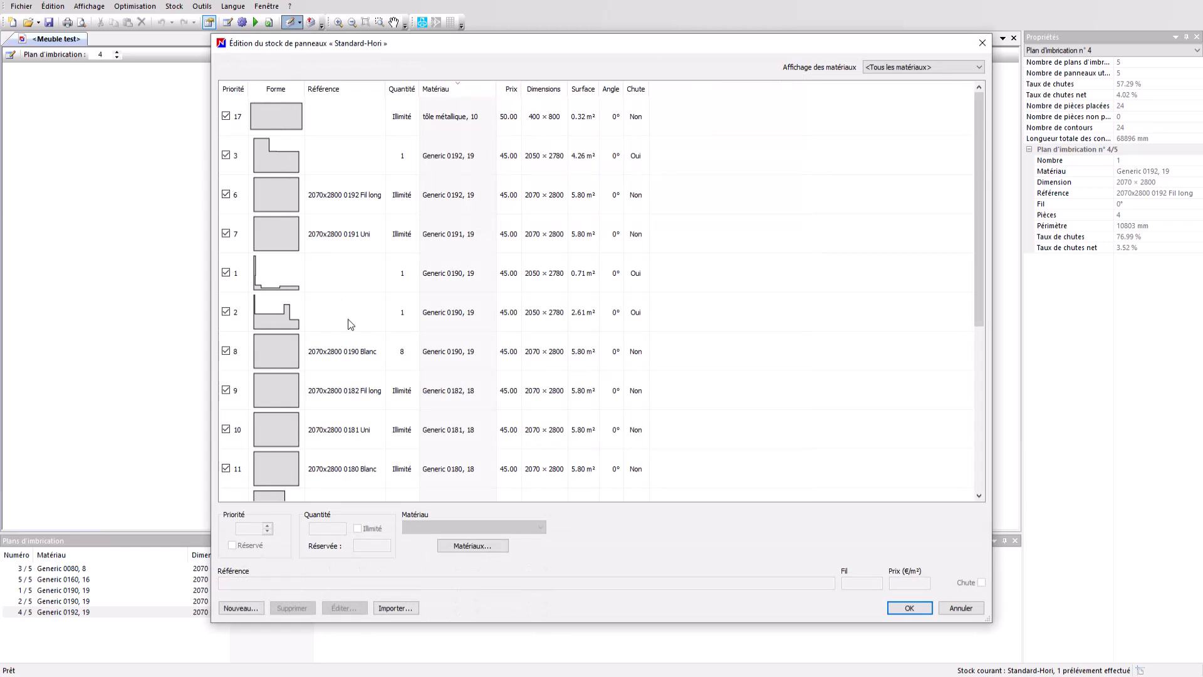
{"action": "left_click", "coordinate": [367, 355]}
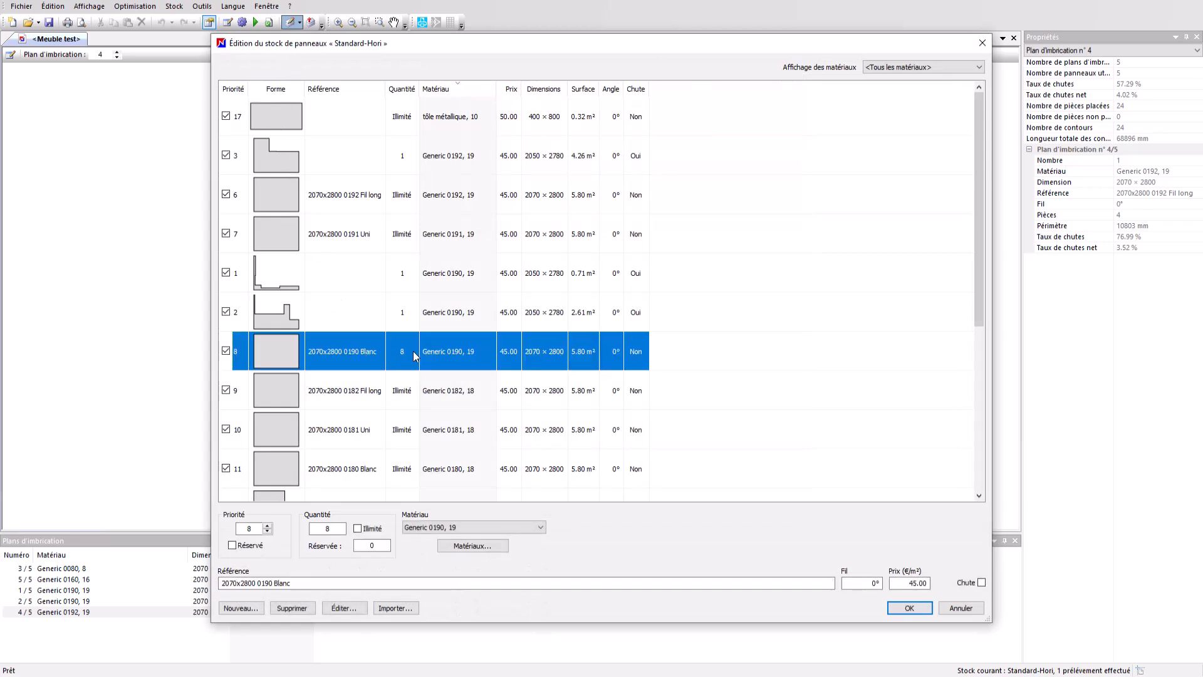
{"action": "left_click", "coordinate": [339, 276]}
{"action": "left_click", "coordinate": [347, 164]}
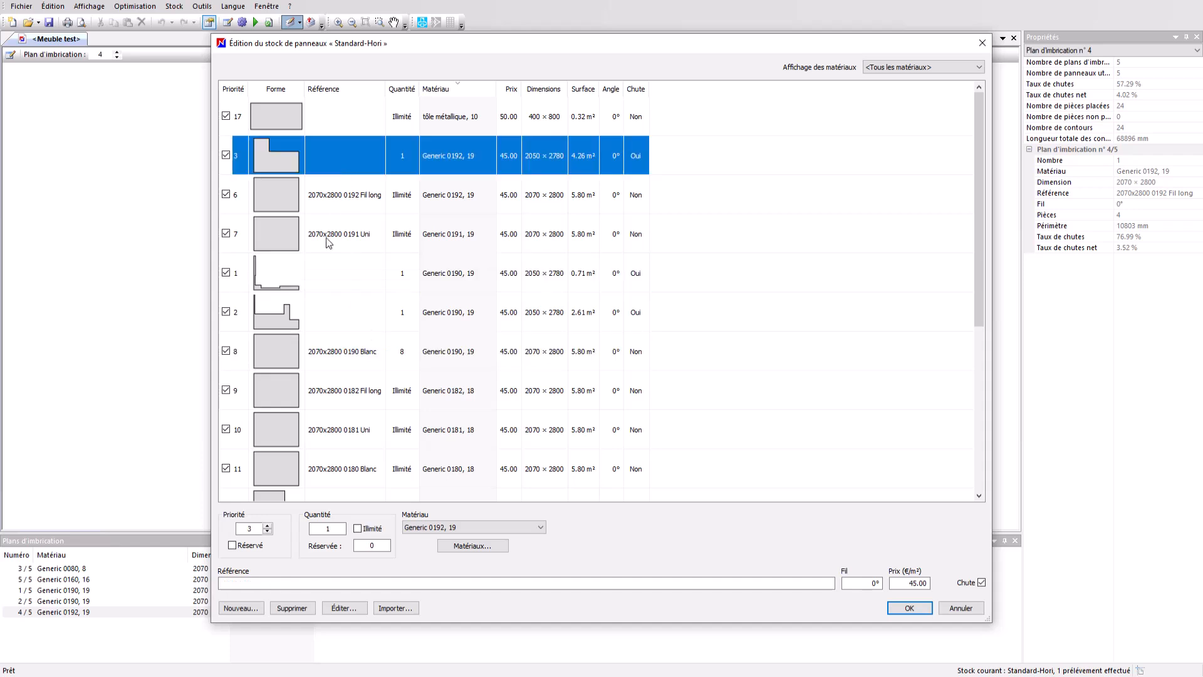
{"action": "left_click", "coordinate": [320, 314]}
{"action": "scroll", "coordinate": [320, 314], "scroll_direction": "down", "scroll_amount": 1}
{"action": "left_click", "coordinate": [326, 389]}
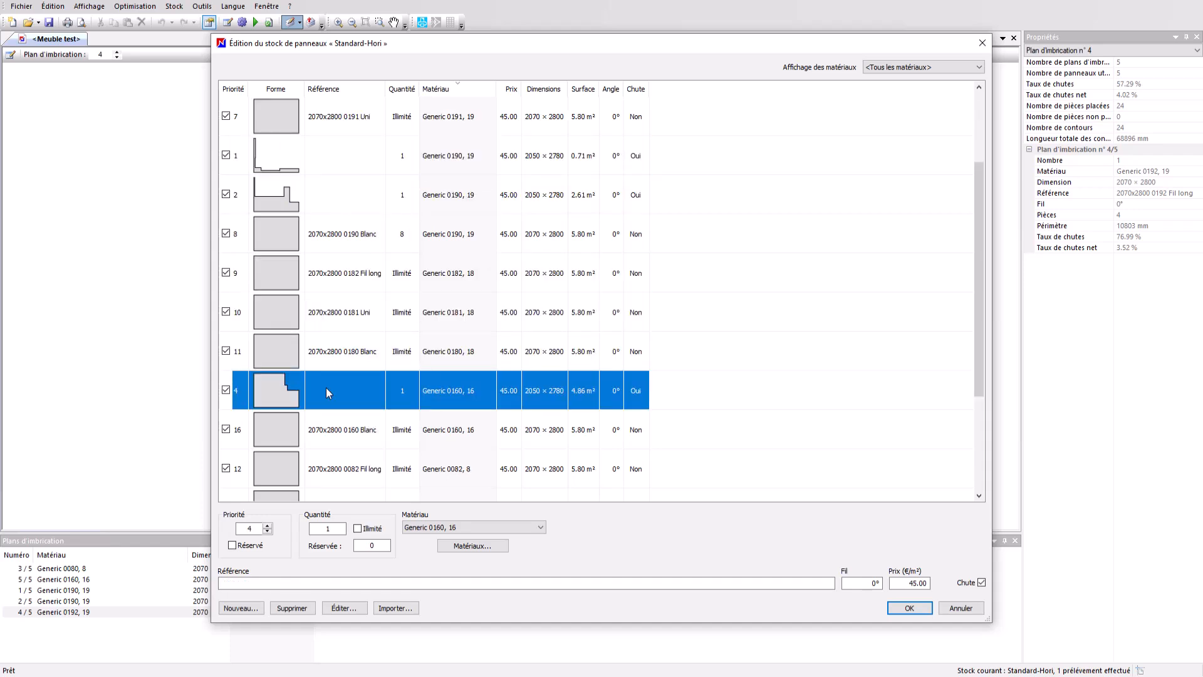
{"action": "left_click", "coordinate": [949, 608]}
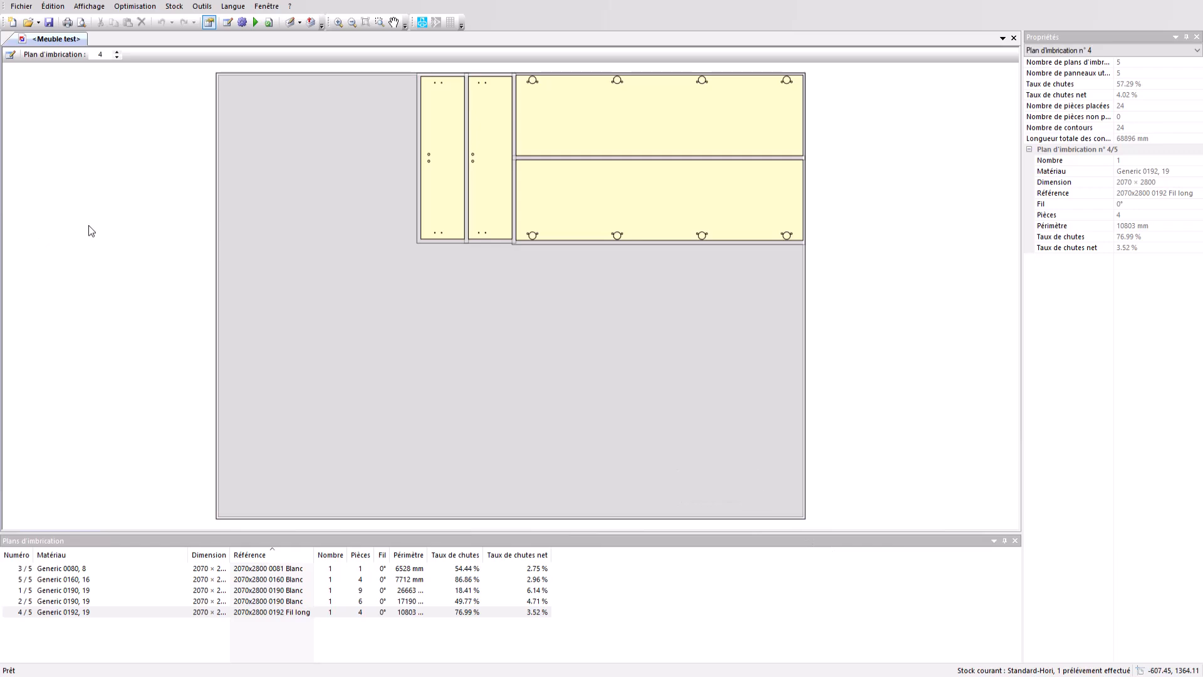
- Open the recent file piece métal.nst and display its parts list
{"action": "left_click", "coordinate": [39, 24]}
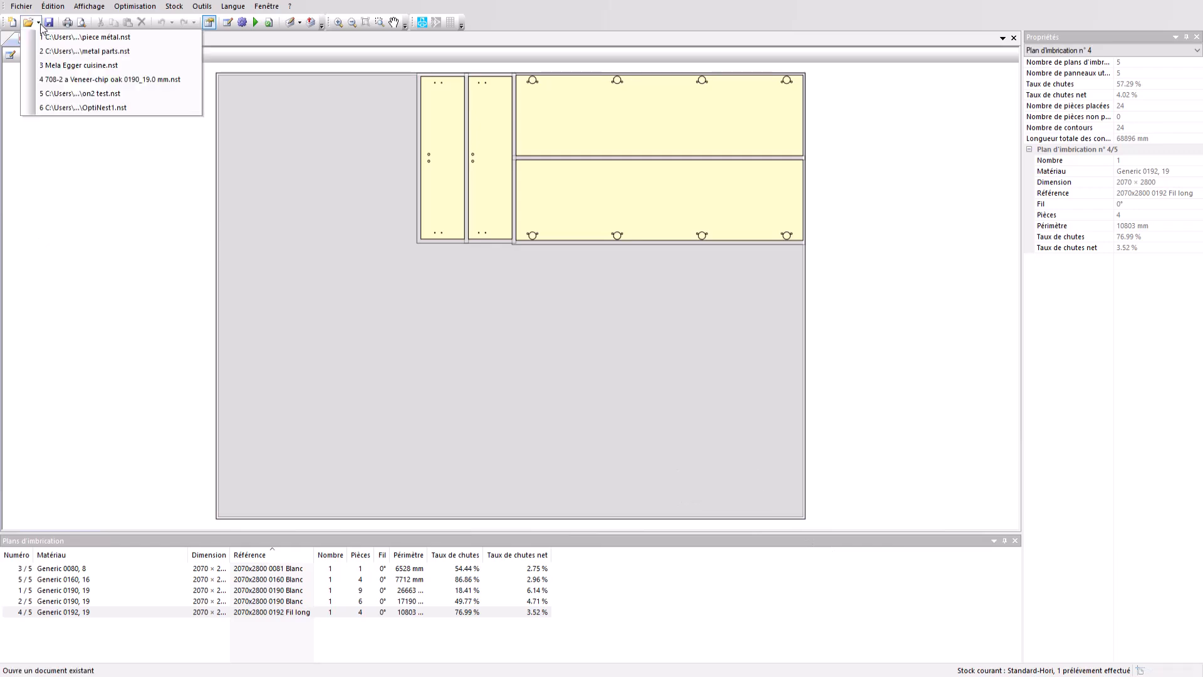
{"action": "left_click", "coordinate": [104, 37]}
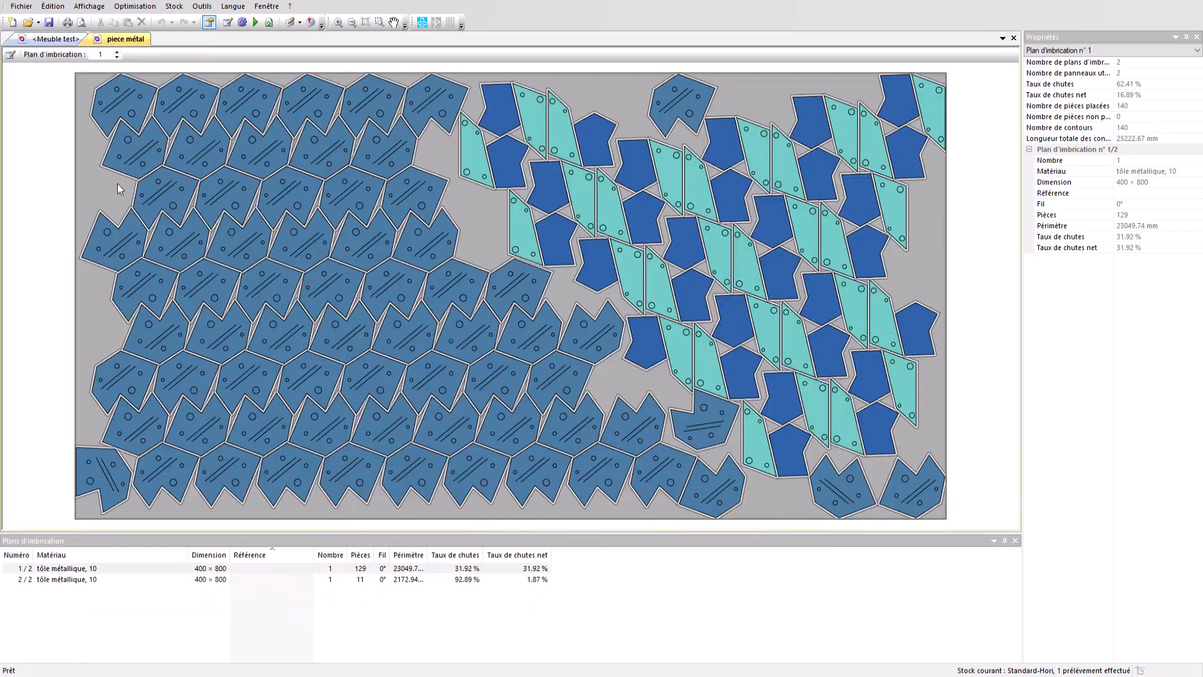
{"action": "left_click", "coordinate": [10, 55]}
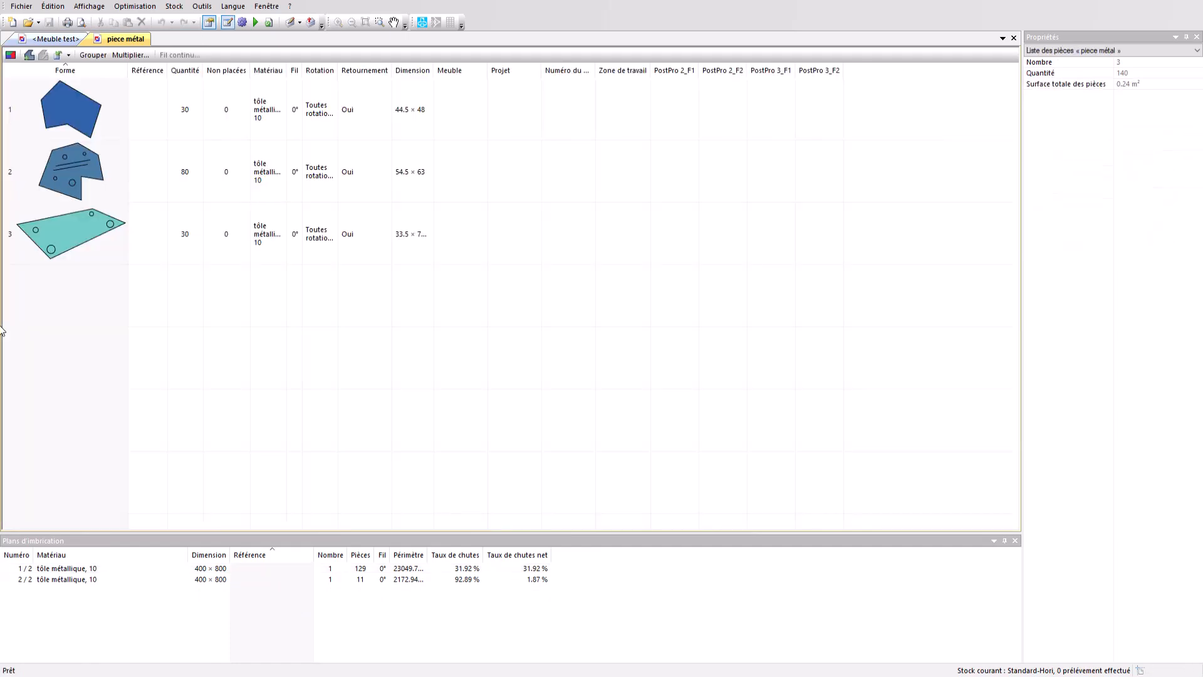